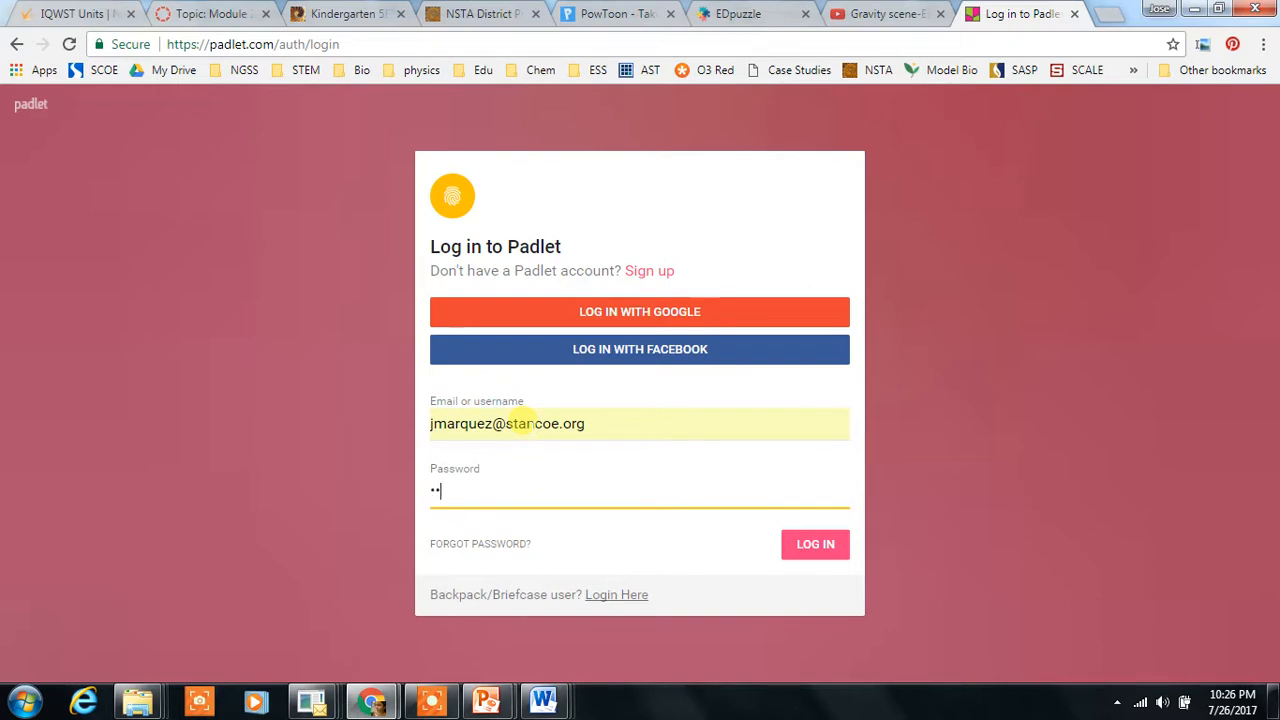
Step: Log in to Padlet and open the list of created padlets
{"action": "key", "text": "Return"}
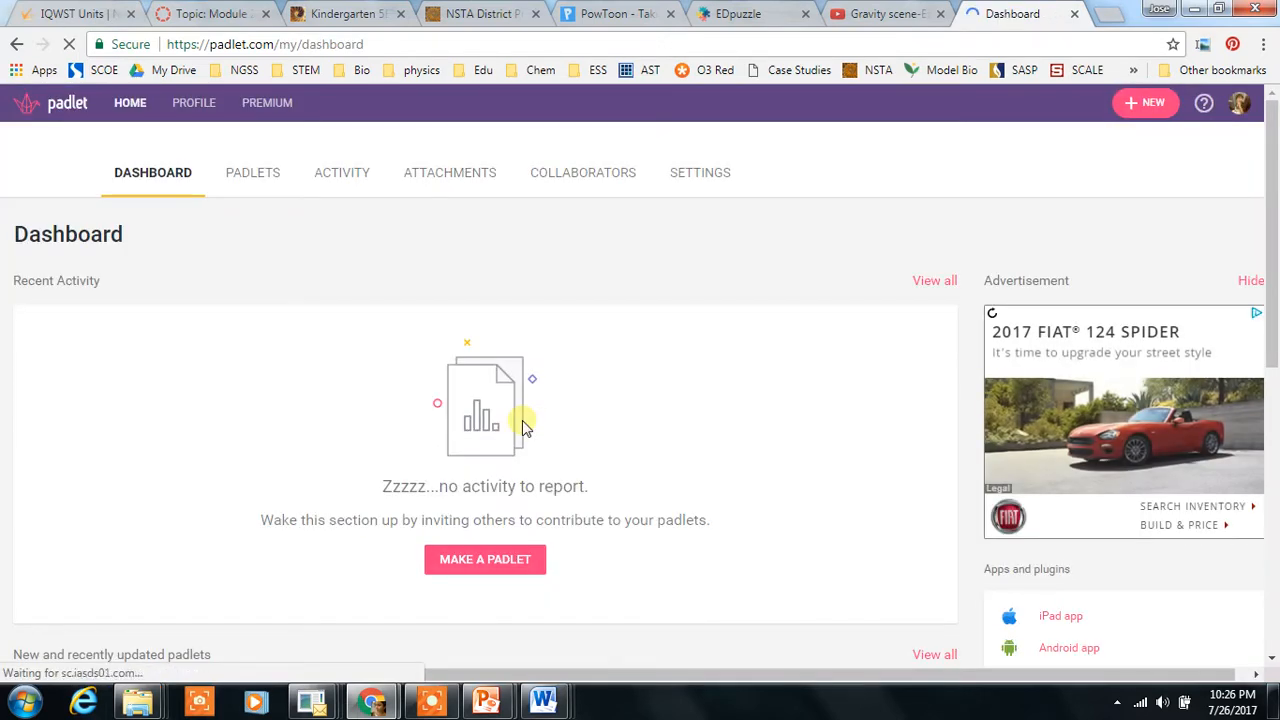
{"action": "left_click", "coordinate": [490, 559]}
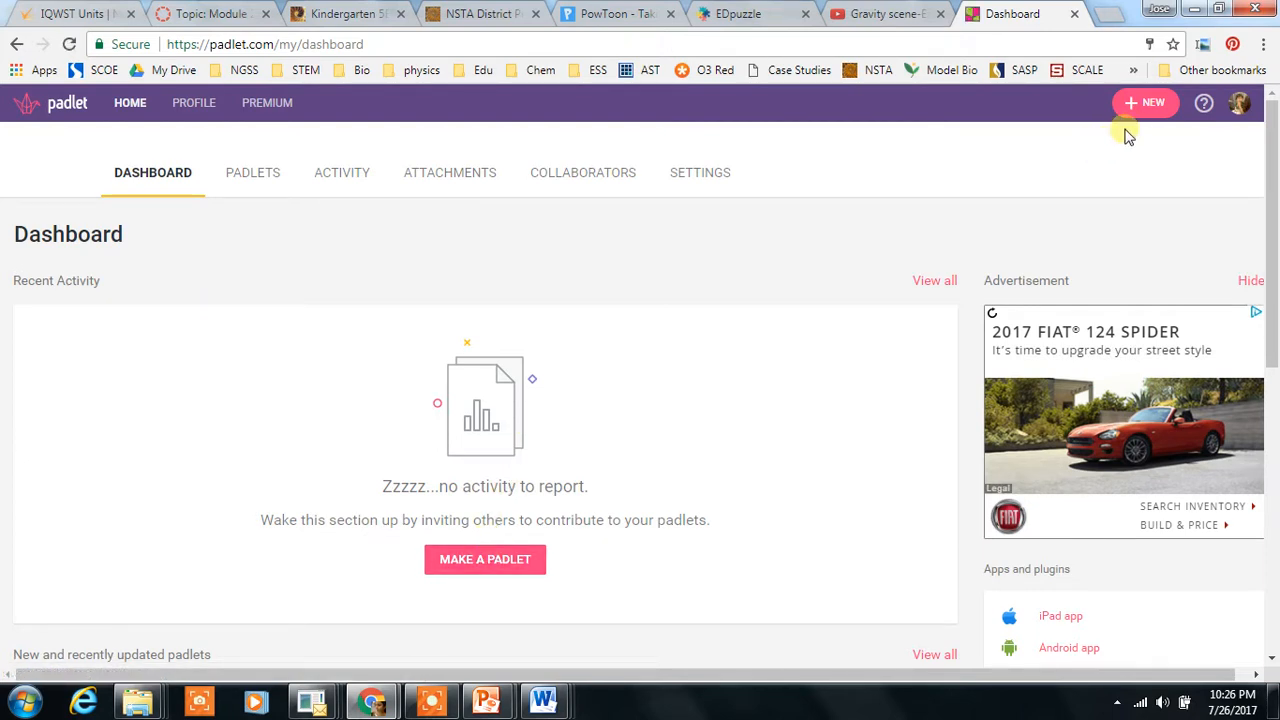
{"action": "left_click", "coordinate": [254, 174]}
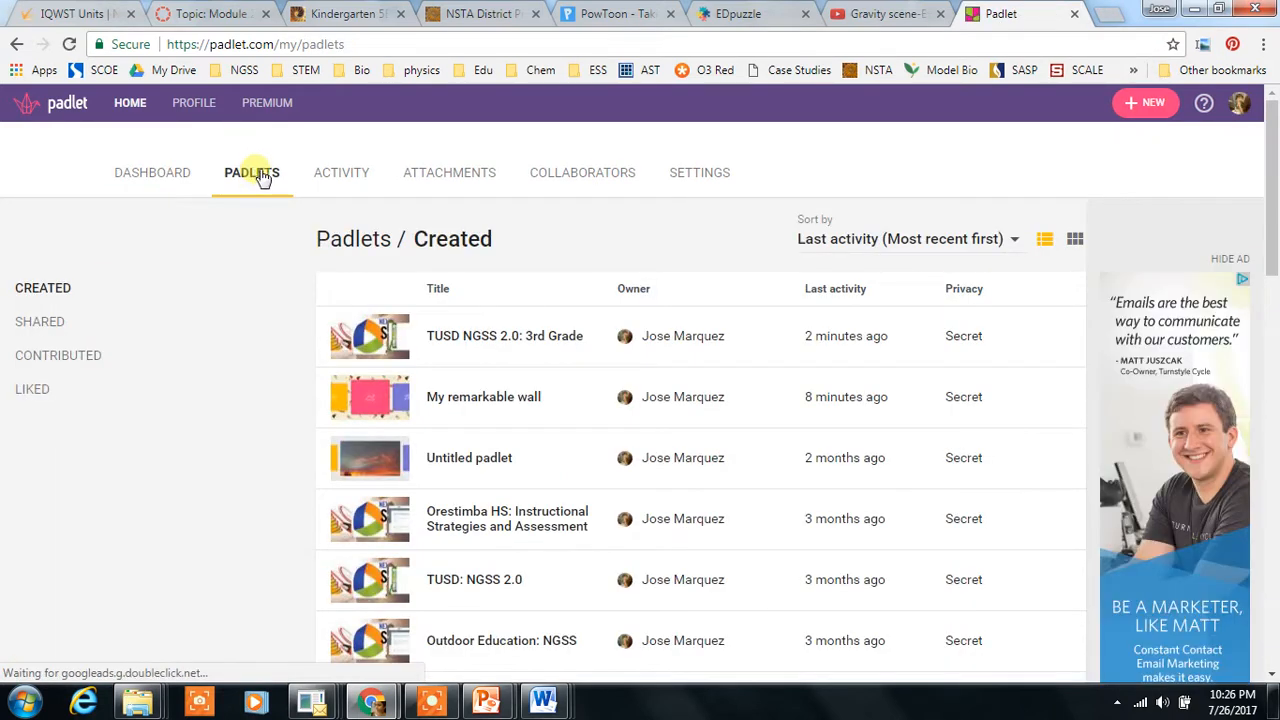
{"action": "scroll", "coordinate": [1276, 178], "scroll_direction": "down", "scroll_amount": 1}
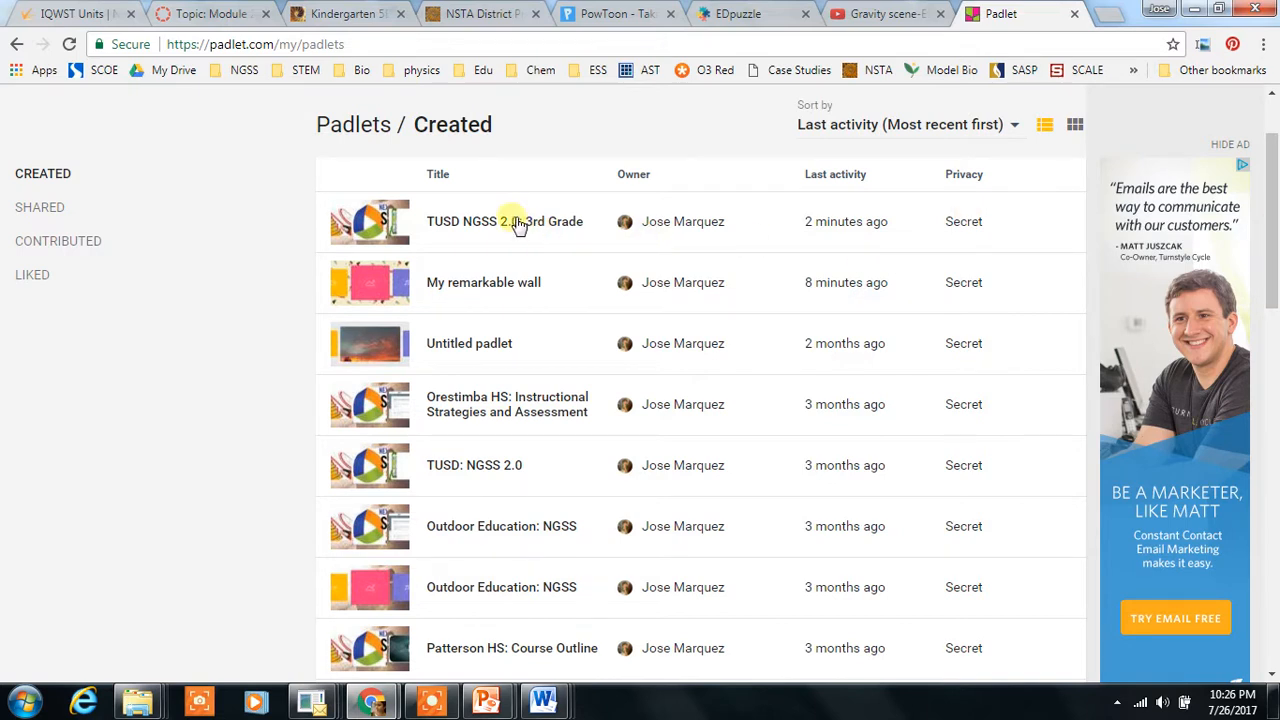
Step: Open the TUSD NGSS 2.0: 3rd Grade padlet and look over its posts
{"action": "left_click", "coordinate": [511, 221]}
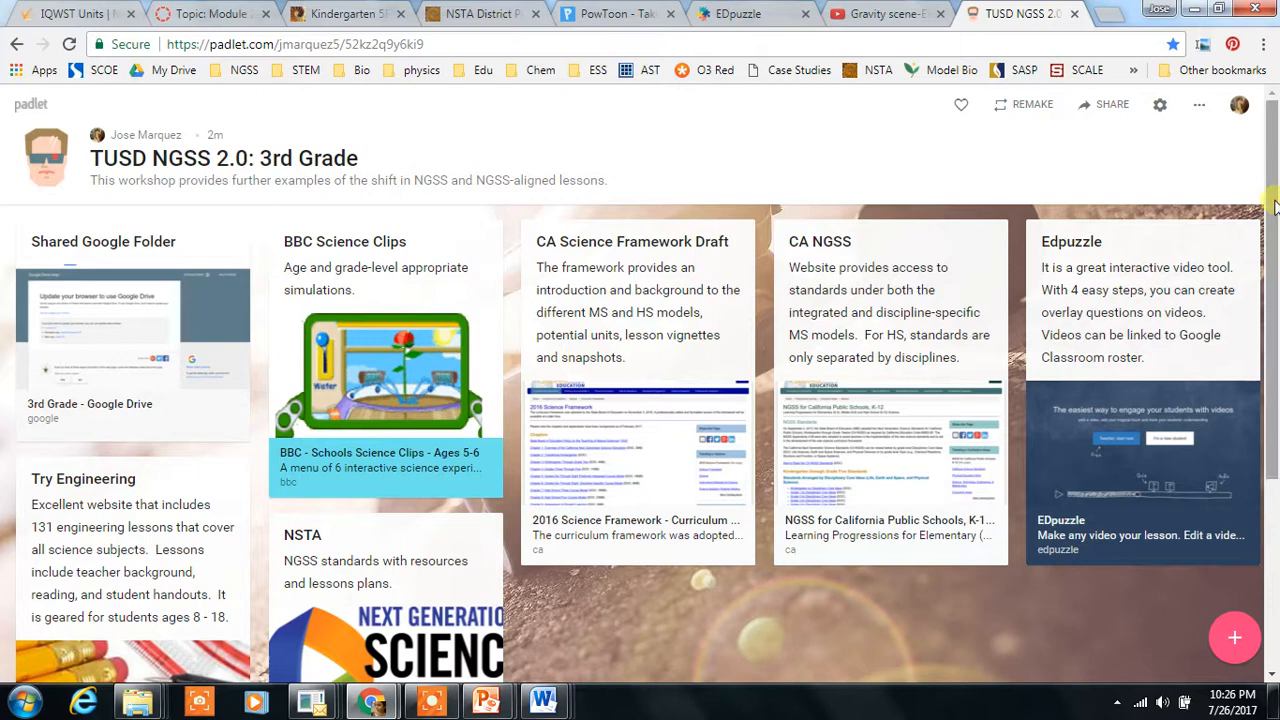
{"action": "scroll", "coordinate": [1274, 258], "scroll_direction": "down", "scroll_amount": 1}
{"action": "scroll", "coordinate": [1274, 258], "scroll_direction": "up", "scroll_amount": 1}
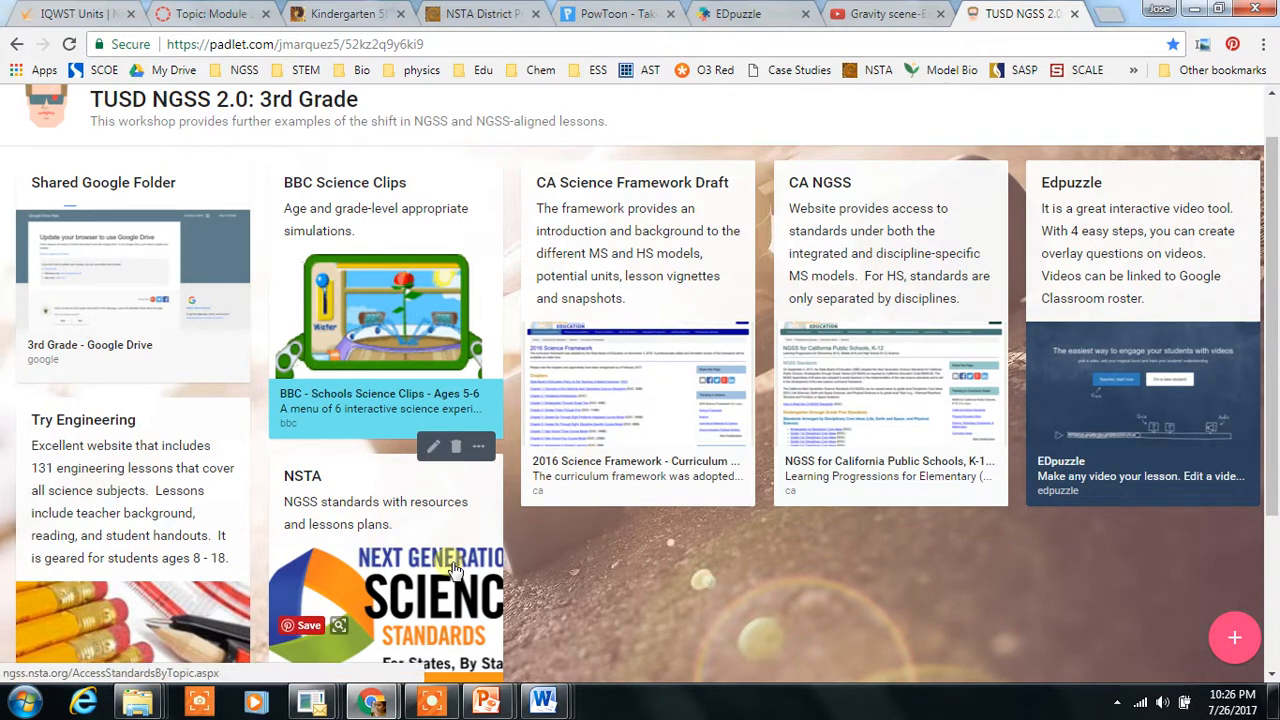
Step: Open the CA Science Framework Draft post's link, then close that tab
{"action": "left_click", "coordinate": [632, 400]}
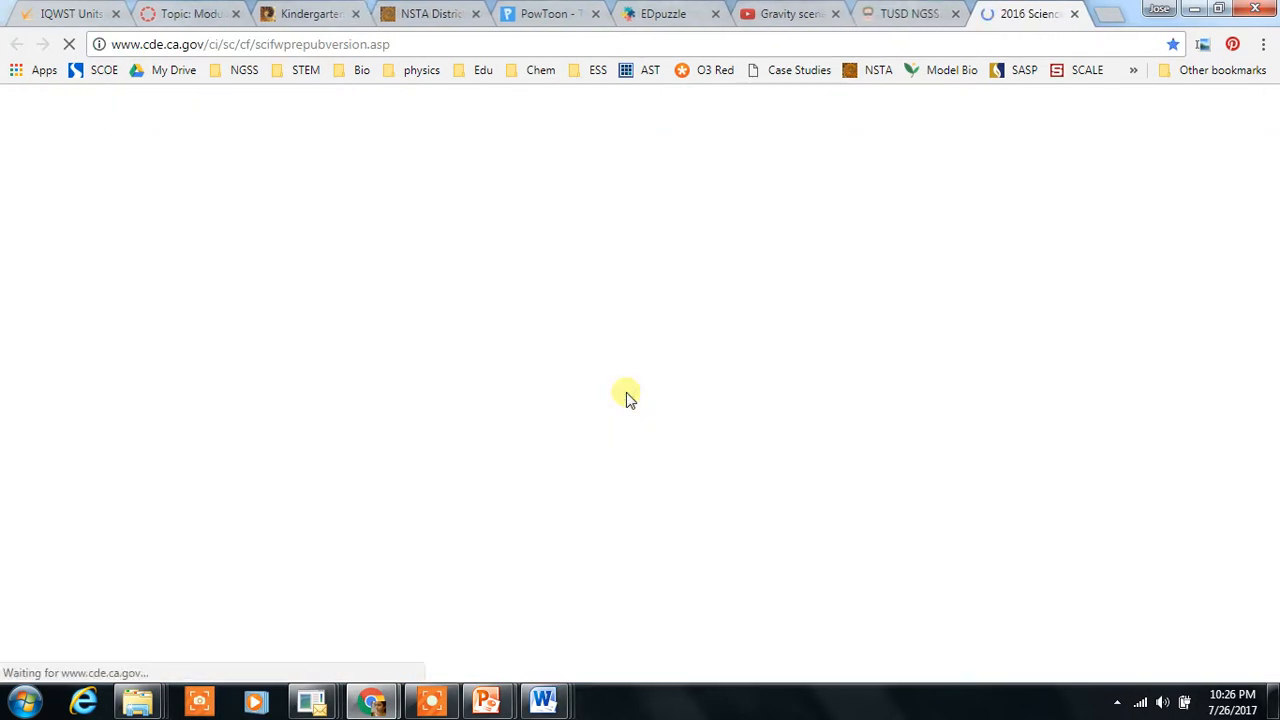
{"action": "left_click", "coordinate": [1075, 14]}
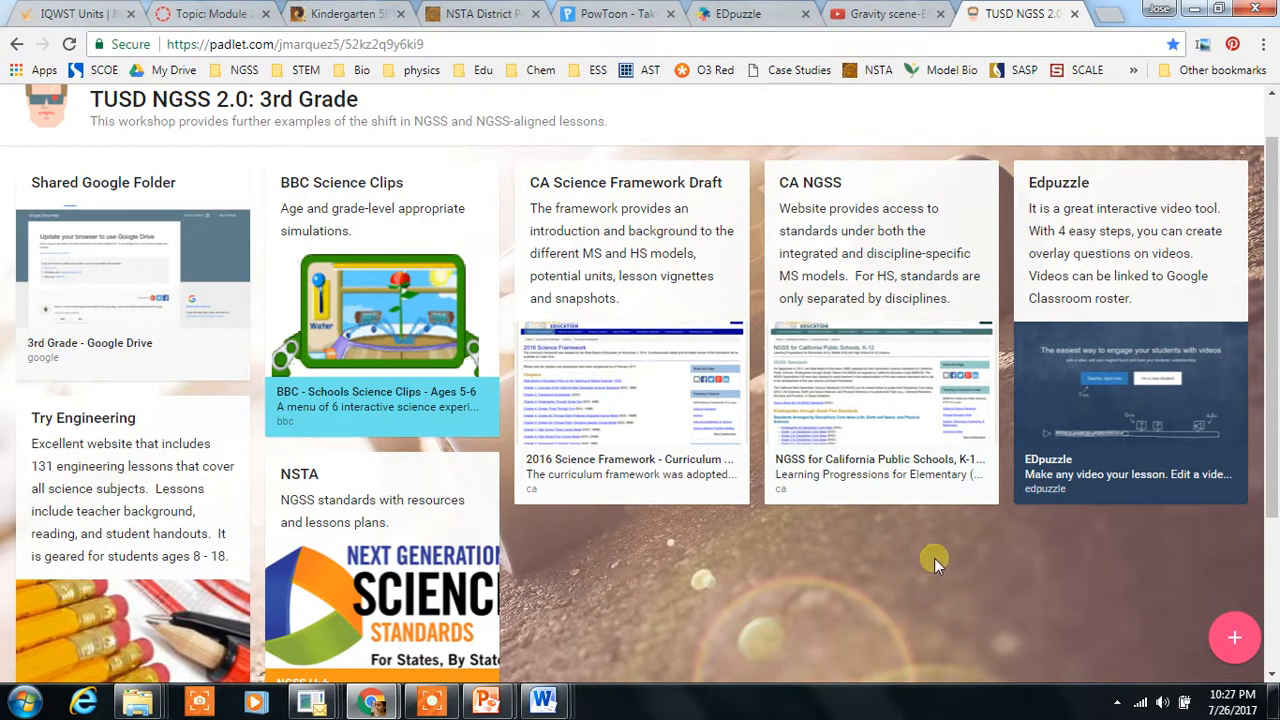
Step: Add a new post titled Edpuzzle with the description Interactive video tool
{"action": "double_click", "coordinate": [615, 577]}
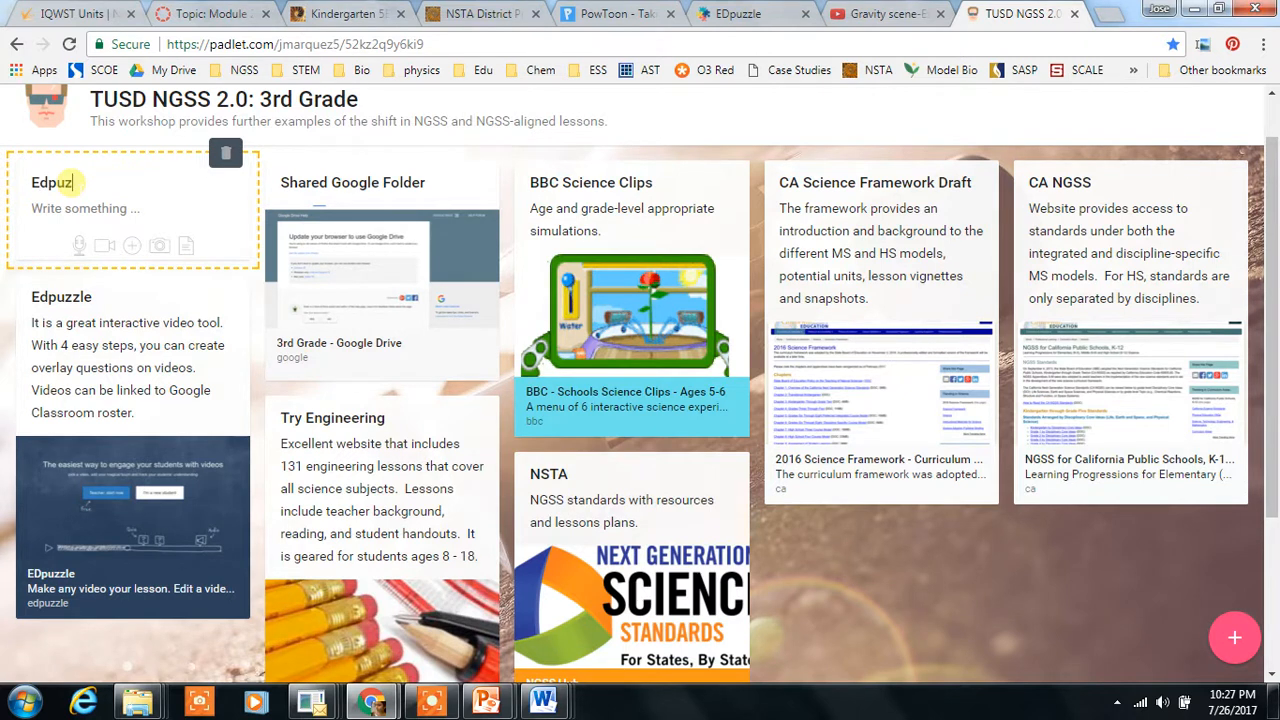
{"action": "left_click", "coordinate": [70, 206]}
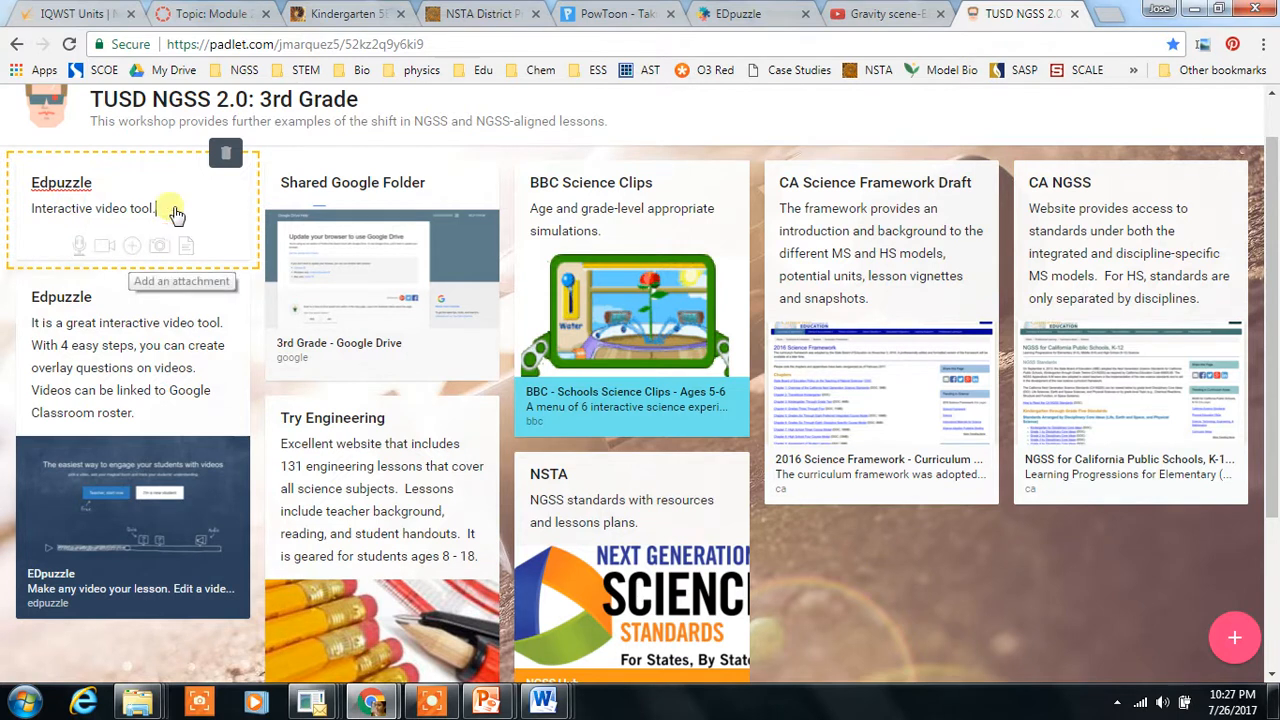
Step: Copy the EDpuzzle home page address from its browser tab
{"action": "left_click", "coordinate": [746, 14]}
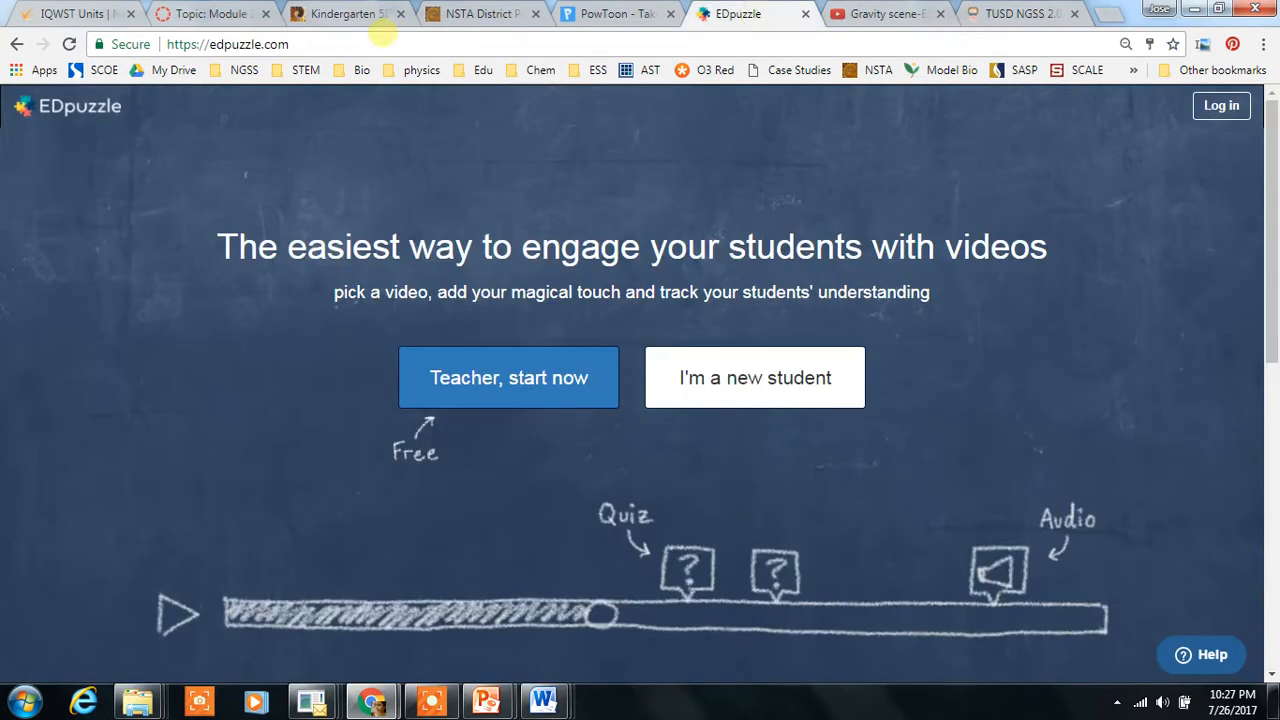
{"action": "left_click", "coordinate": [293, 44]}
{"action": "right_click", "coordinate": [295, 46]}
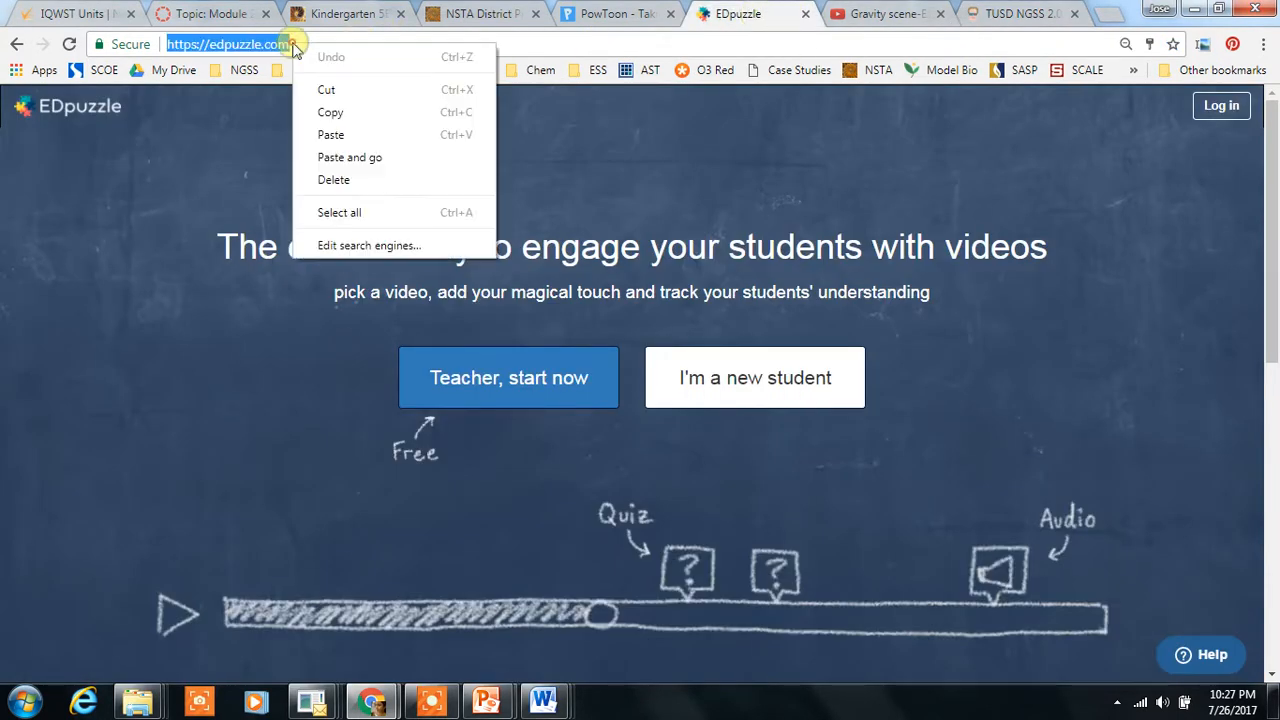
{"action": "left_click", "coordinate": [330, 112]}
{"action": "left_click", "coordinate": [1015, 13]}
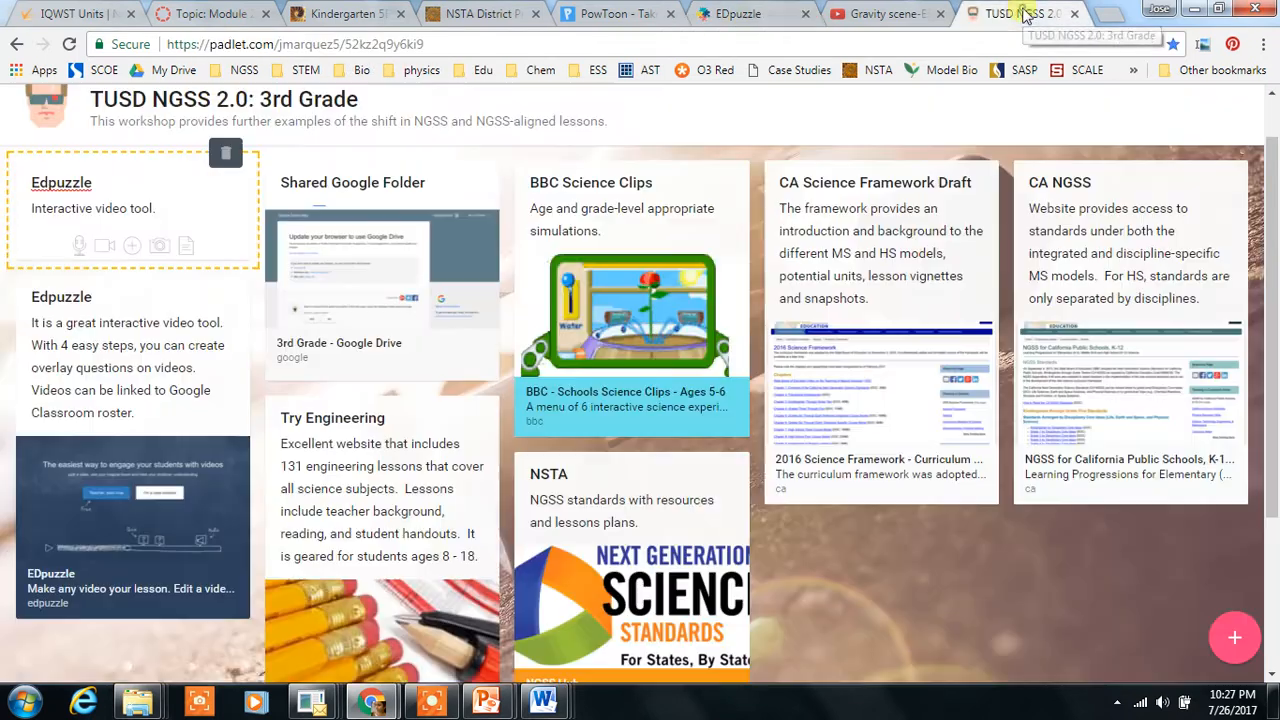
{"action": "left_click", "coordinate": [133, 250]}
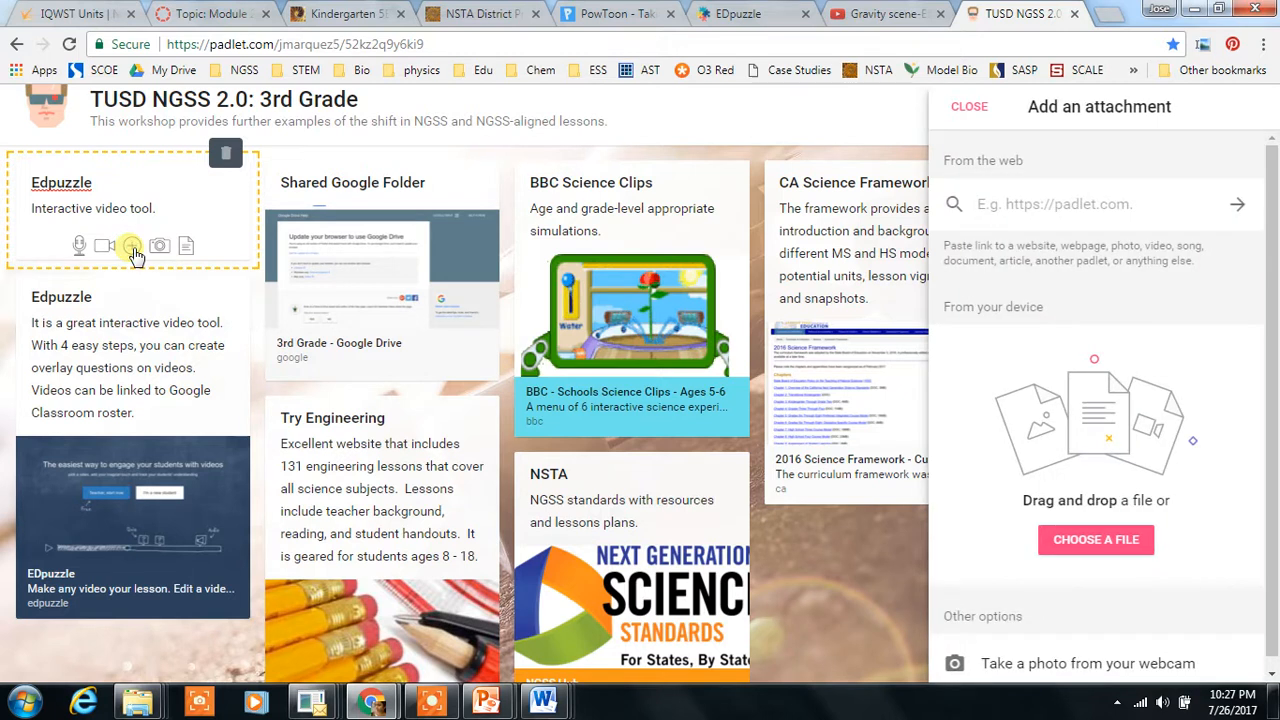
{"action": "right_click", "coordinate": [1008, 205]}
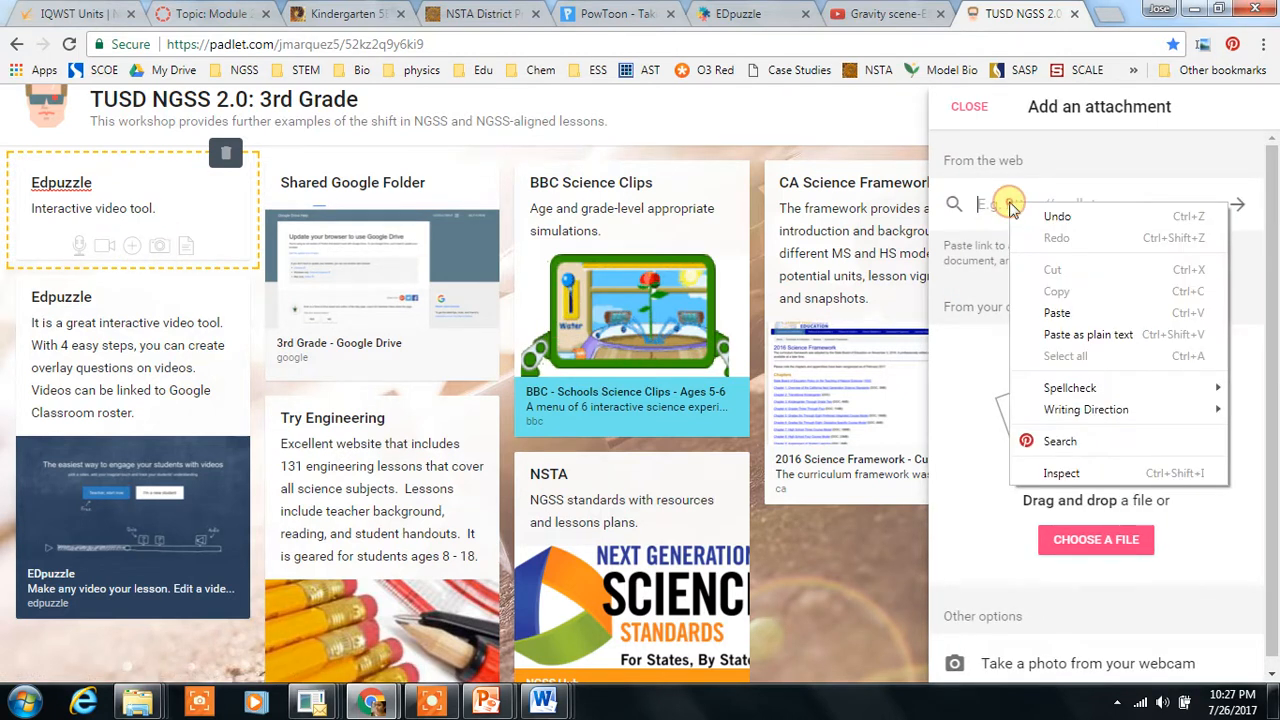
{"action": "left_click", "coordinate": [1057, 313]}
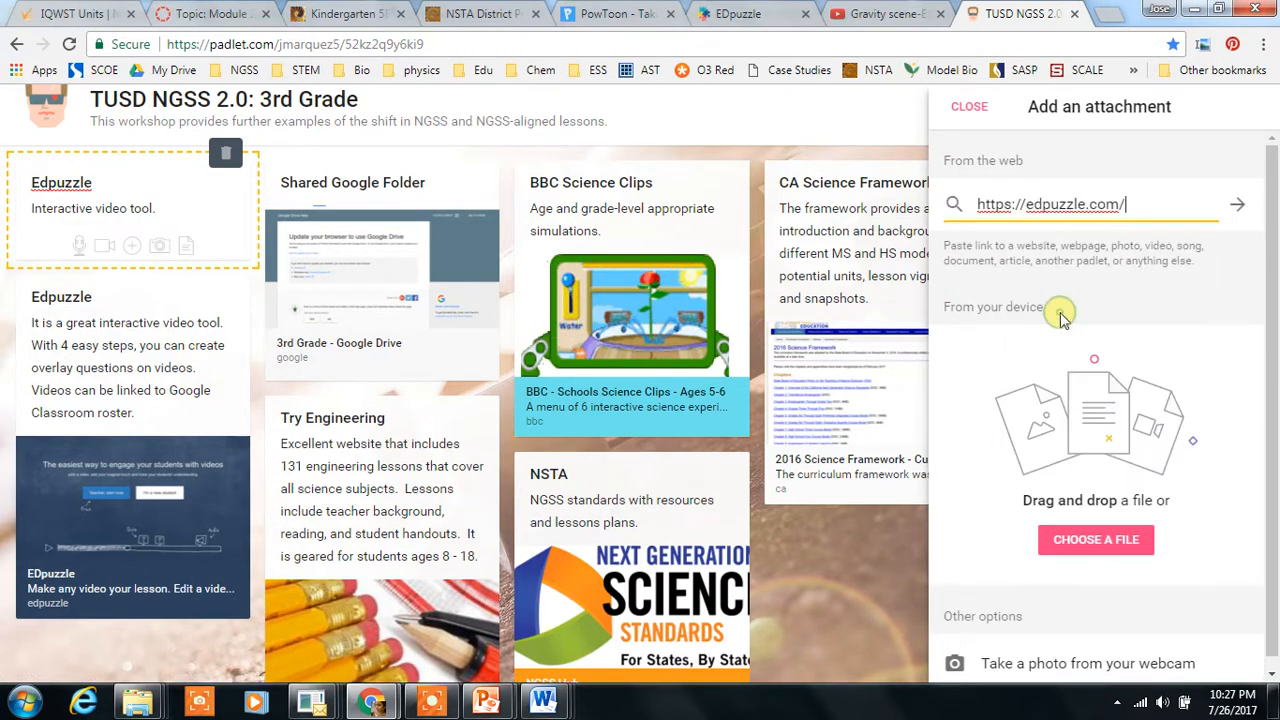
{"action": "left_click", "coordinate": [1237, 205]}
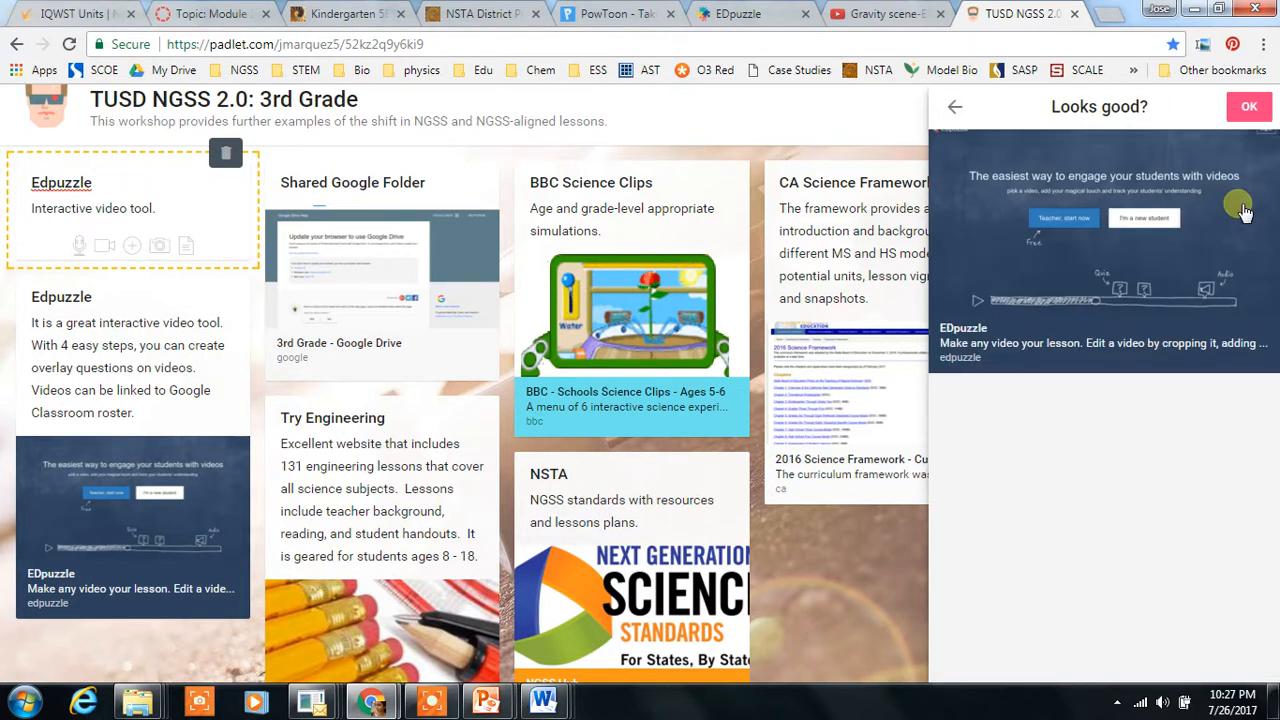
{"action": "left_click", "coordinate": [1249, 107]}
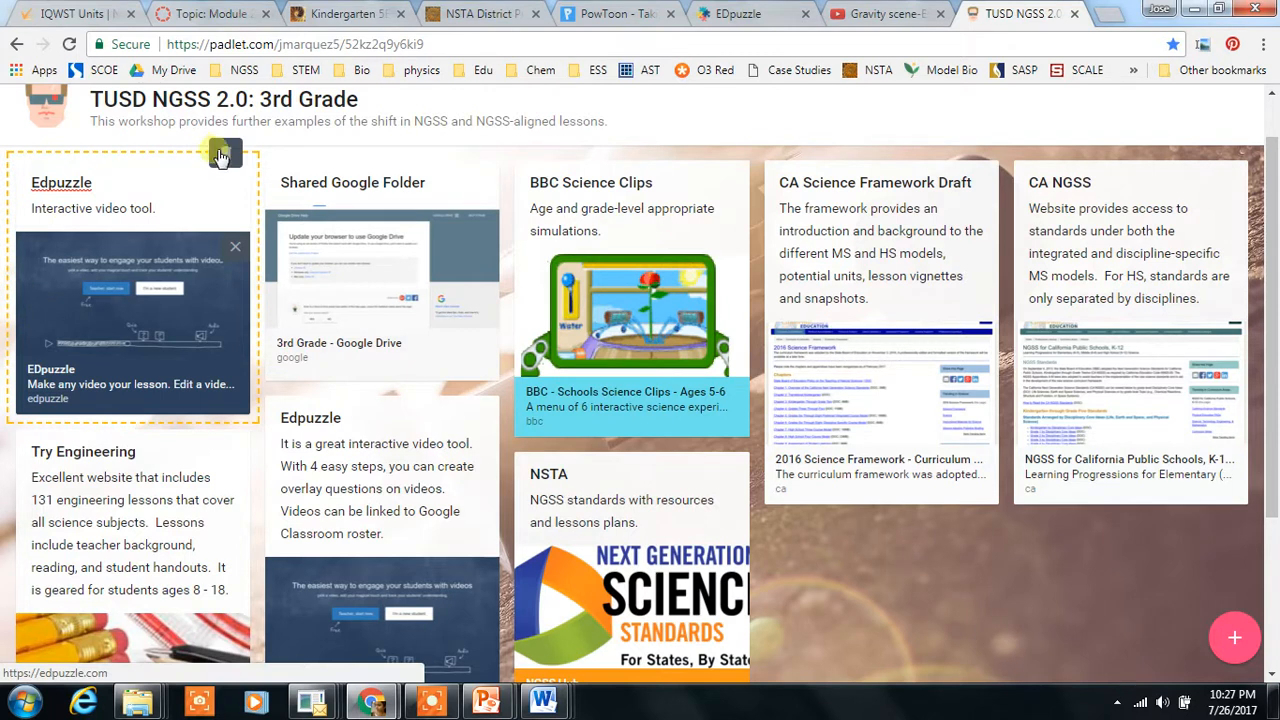
Step: Delete the new Edpuzzle post
{"action": "left_click", "coordinate": [228, 155]}
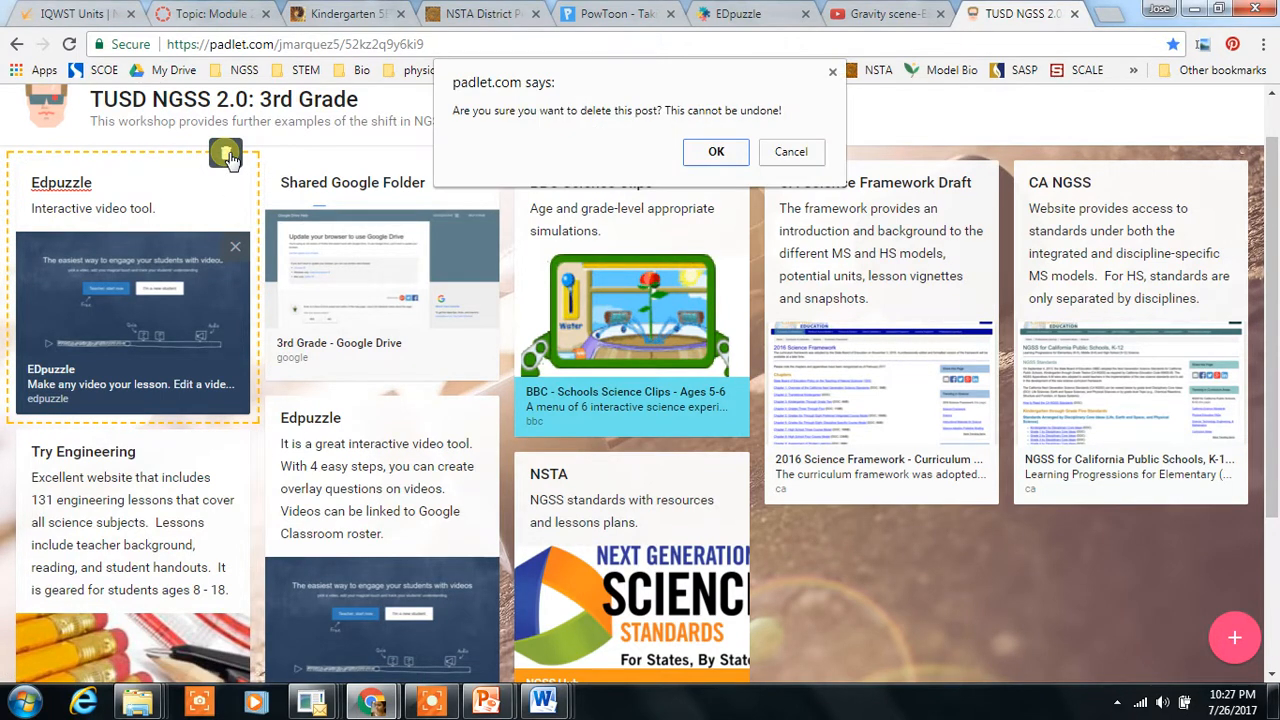
{"action": "left_click", "coordinate": [717, 153]}
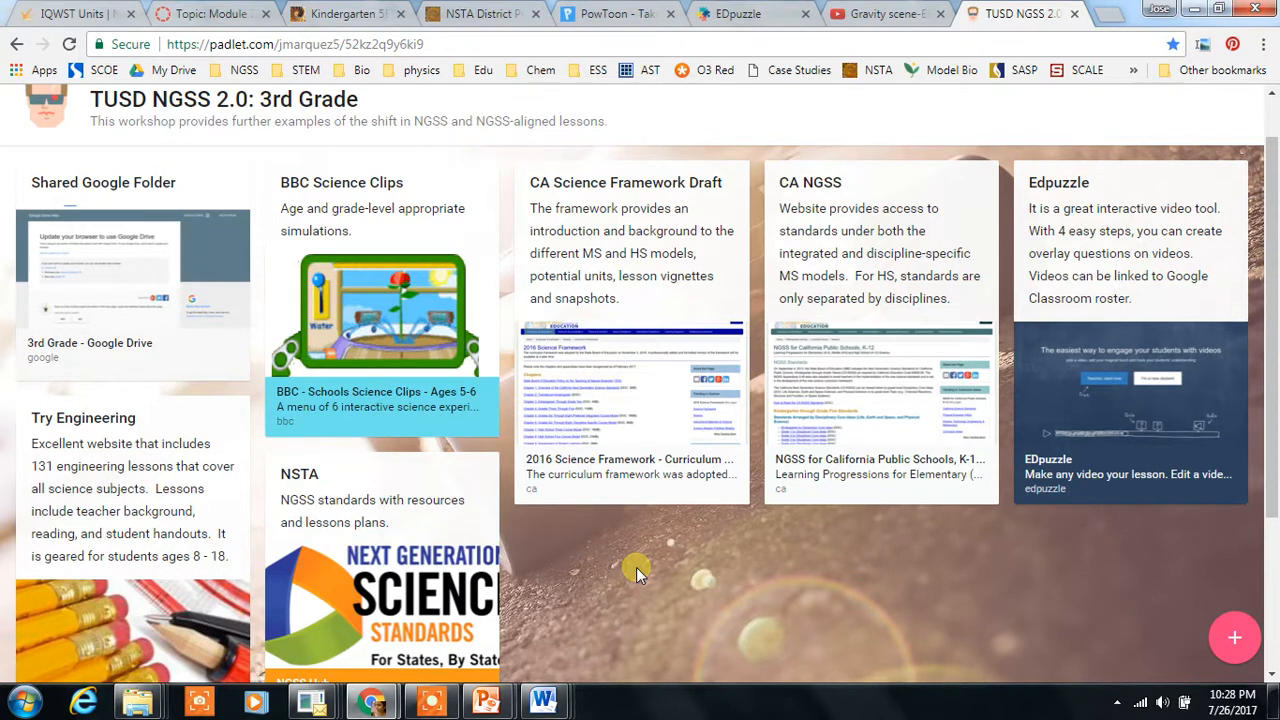
Step: Return to the dashboard and start a new padlet with the Wall layout
{"action": "scroll", "coordinate": [1254, 289], "scroll_direction": "up", "scroll_amount": 1}
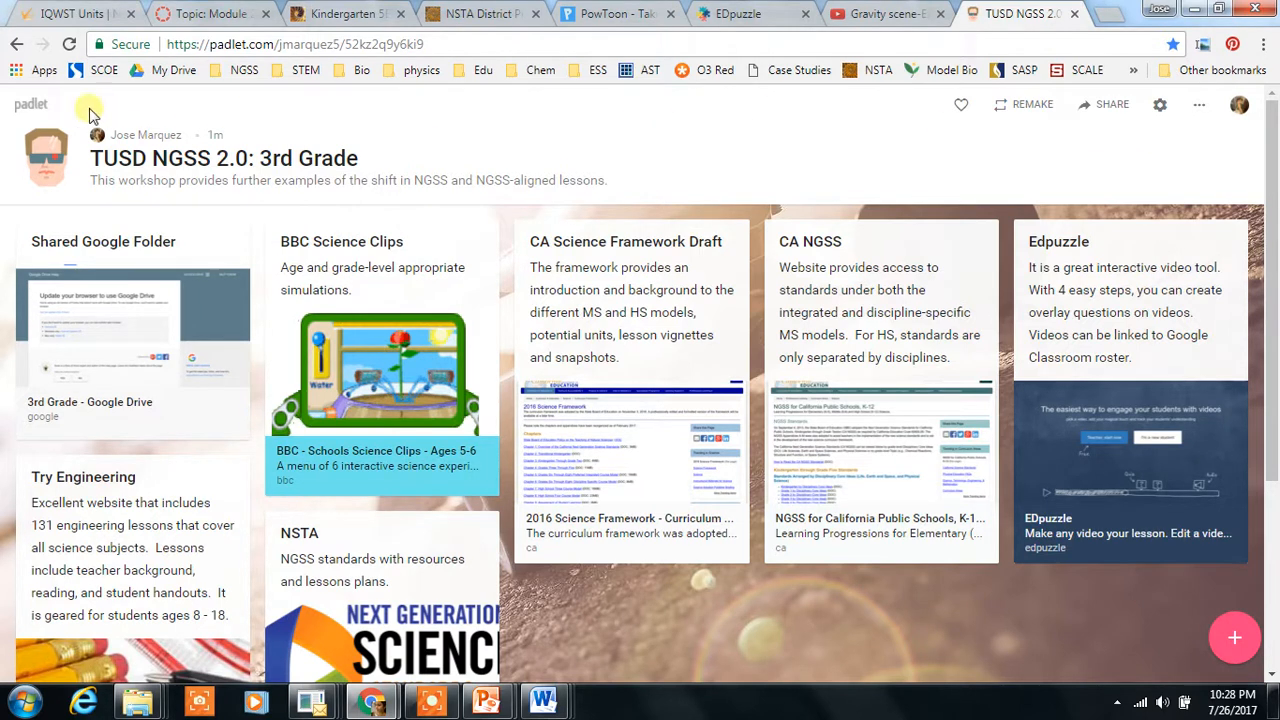
{"action": "left_click", "coordinate": [35, 107]}
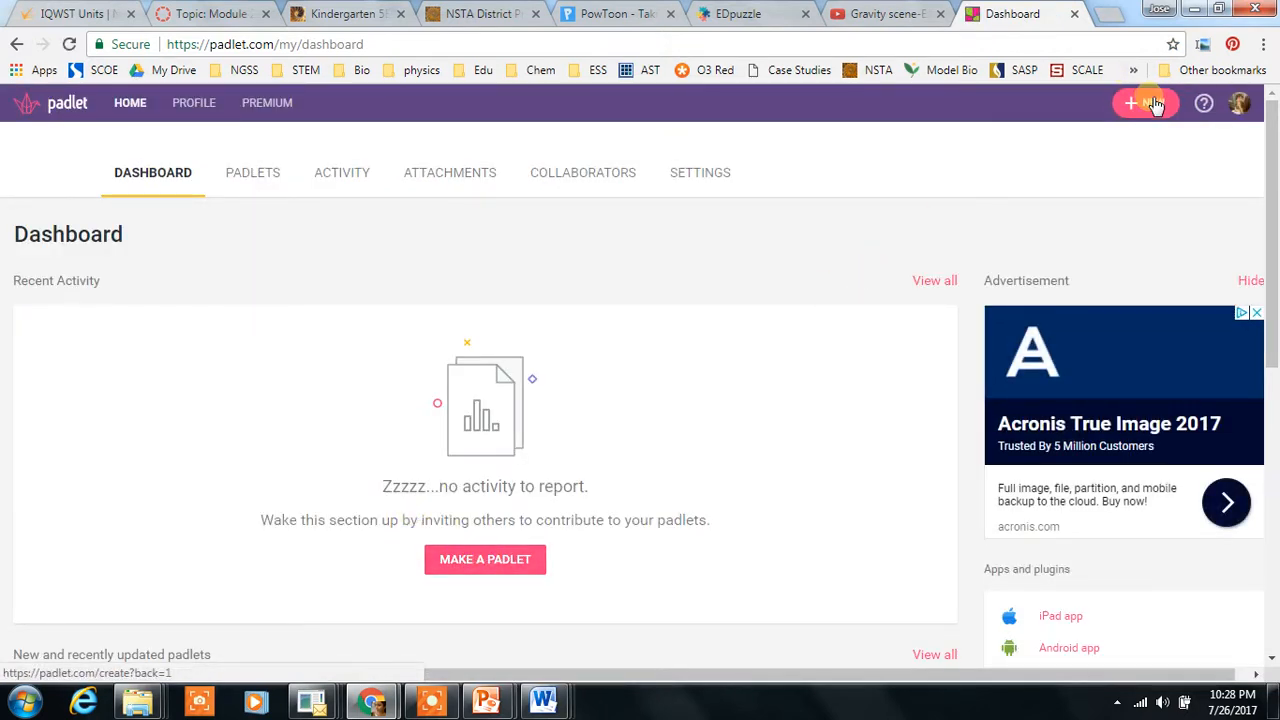
{"action": "left_click", "coordinate": [485, 556]}
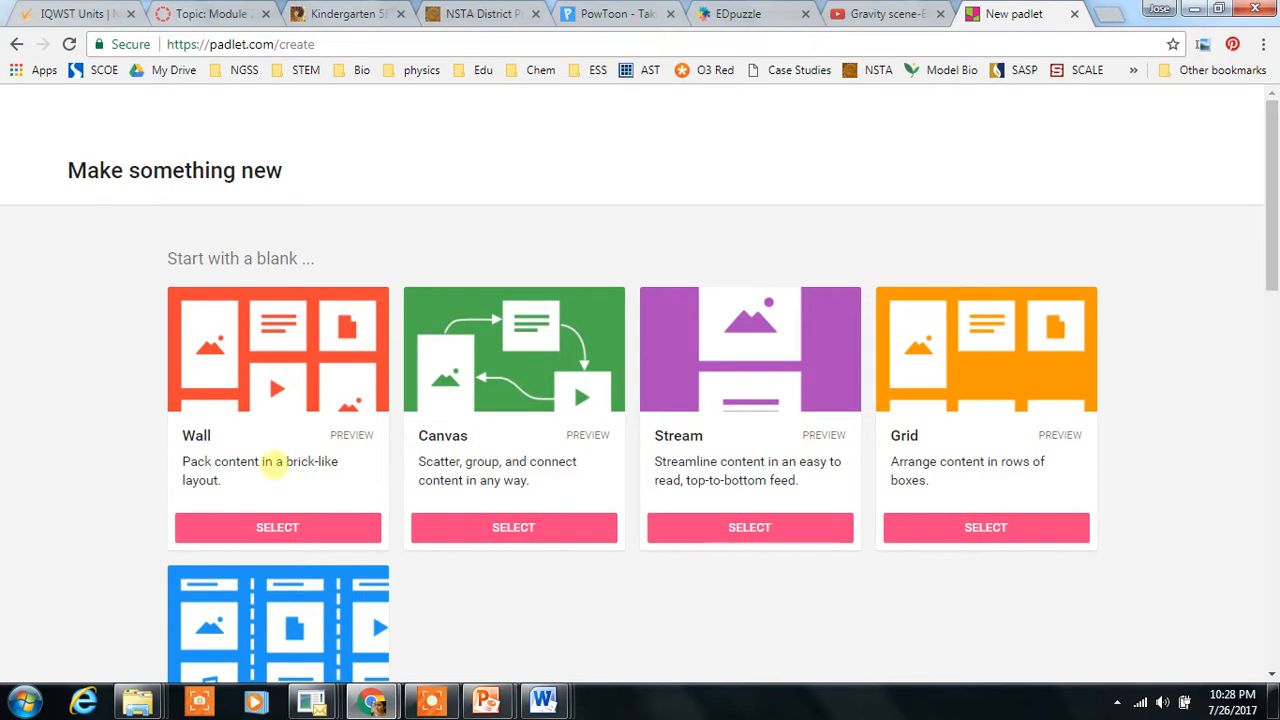
{"action": "left_click", "coordinate": [279, 527]}
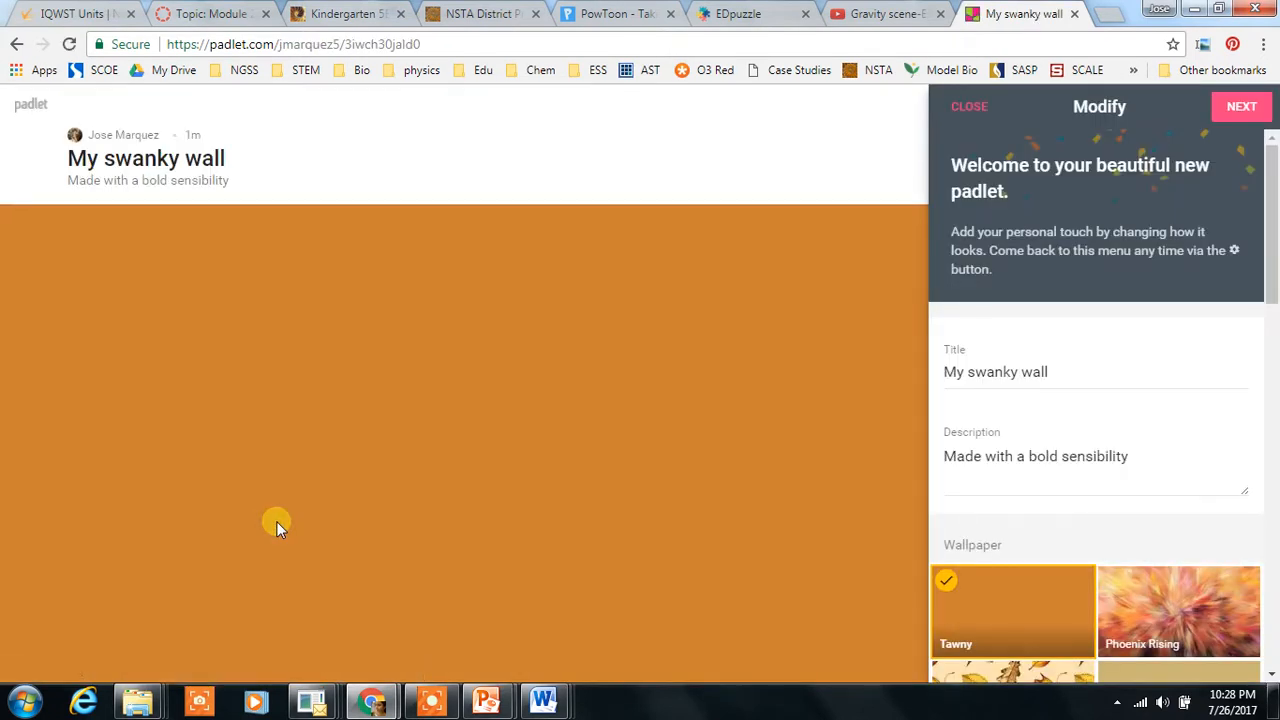
Step: Choose the Phoenix Rising wallpaper for the new padlet
{"action": "left_click_drag", "start_coordinate": [1272, 258], "coordinate": [1272, 293]}
{"action": "left_click", "coordinate": [1197, 455]}
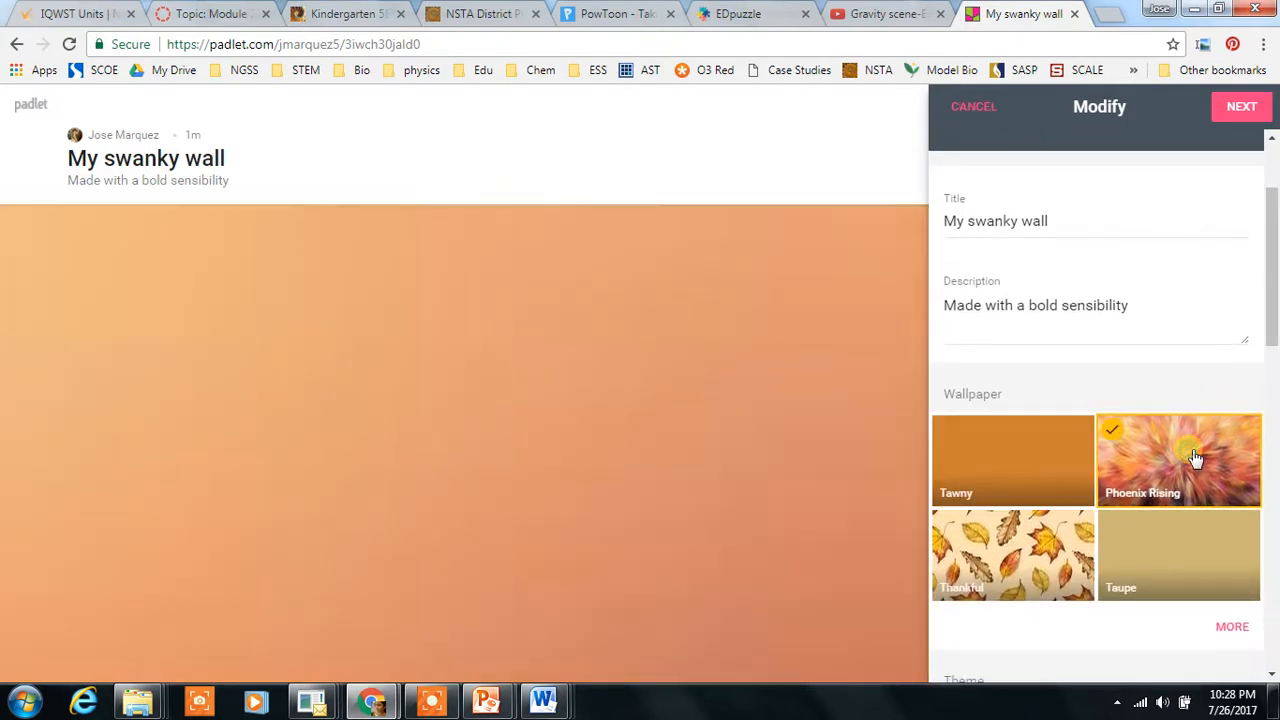
Step: Rename the padlet PLL Padlet Intro and continue to the privacy settings
{"action": "left_click_drag", "start_coordinate": [1271, 248], "coordinate": [1260, 206]}
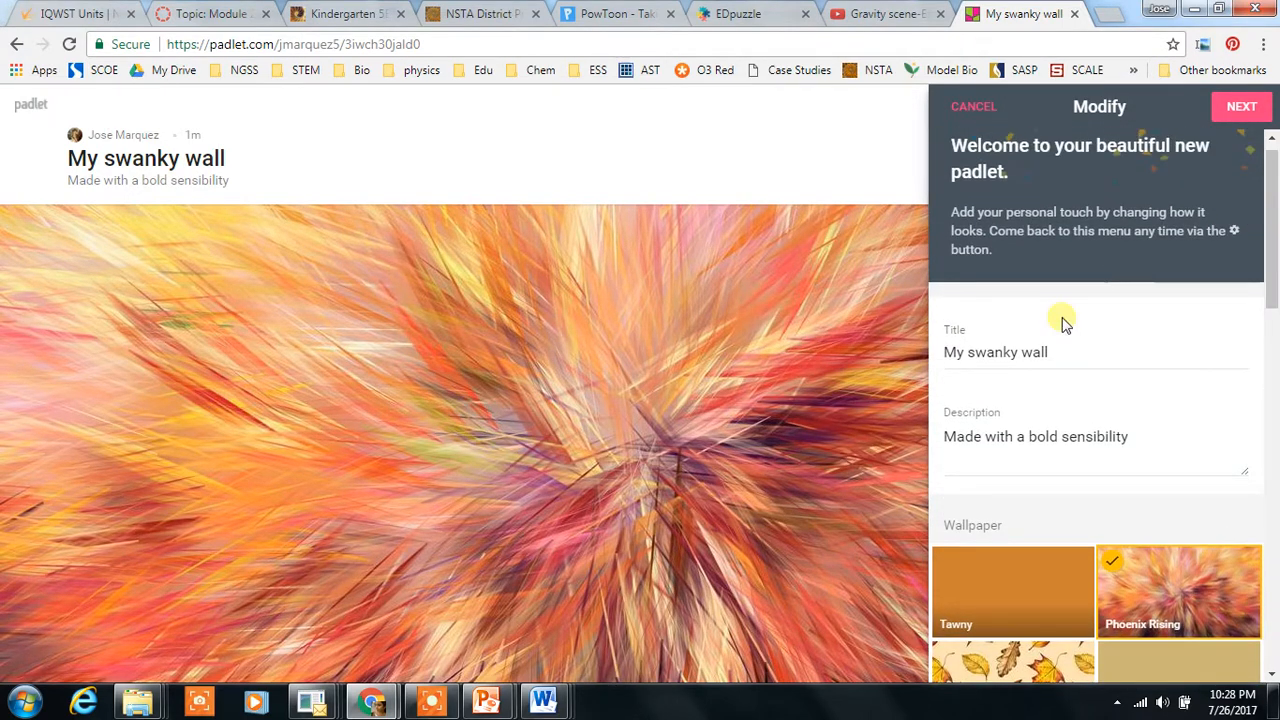
{"action": "left_click", "coordinate": [1047, 347]}
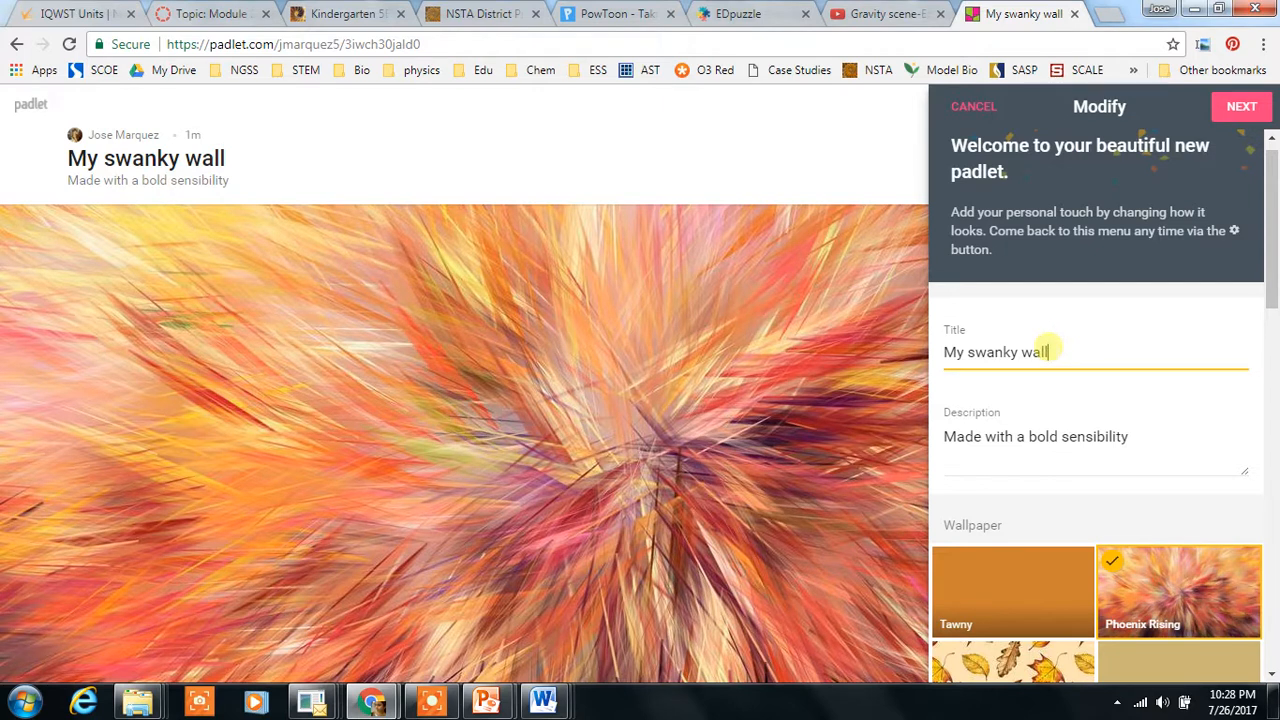
{"action": "left_click_drag", "start_coordinate": [1047, 350], "coordinate": [918, 367]}
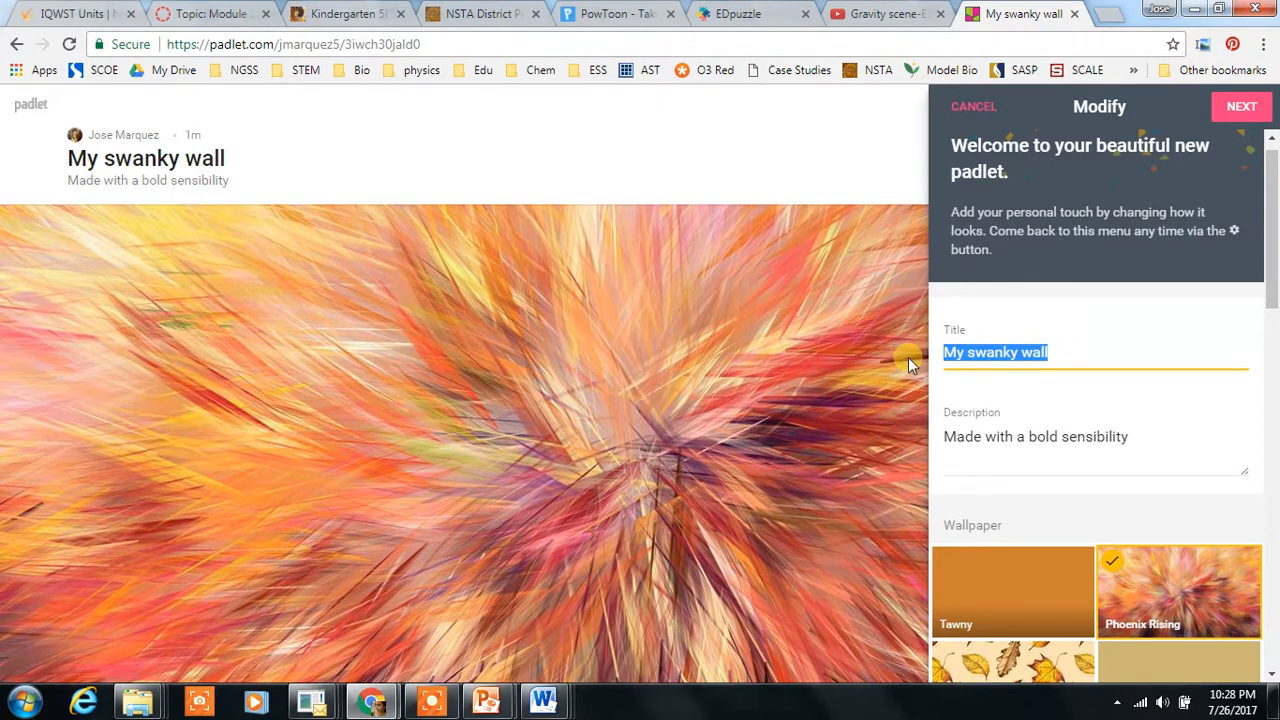
{"action": "type", "text": "PLL "}
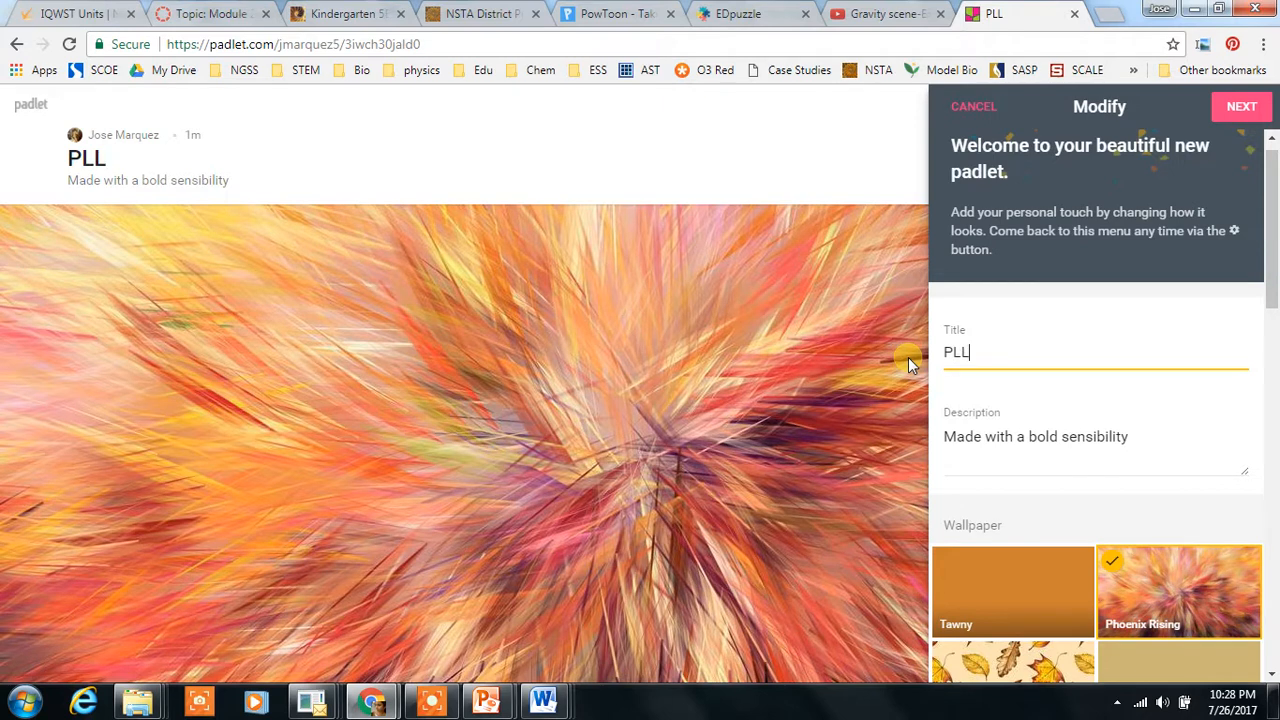
{"action": "type", "text": "Padlet Intro"}
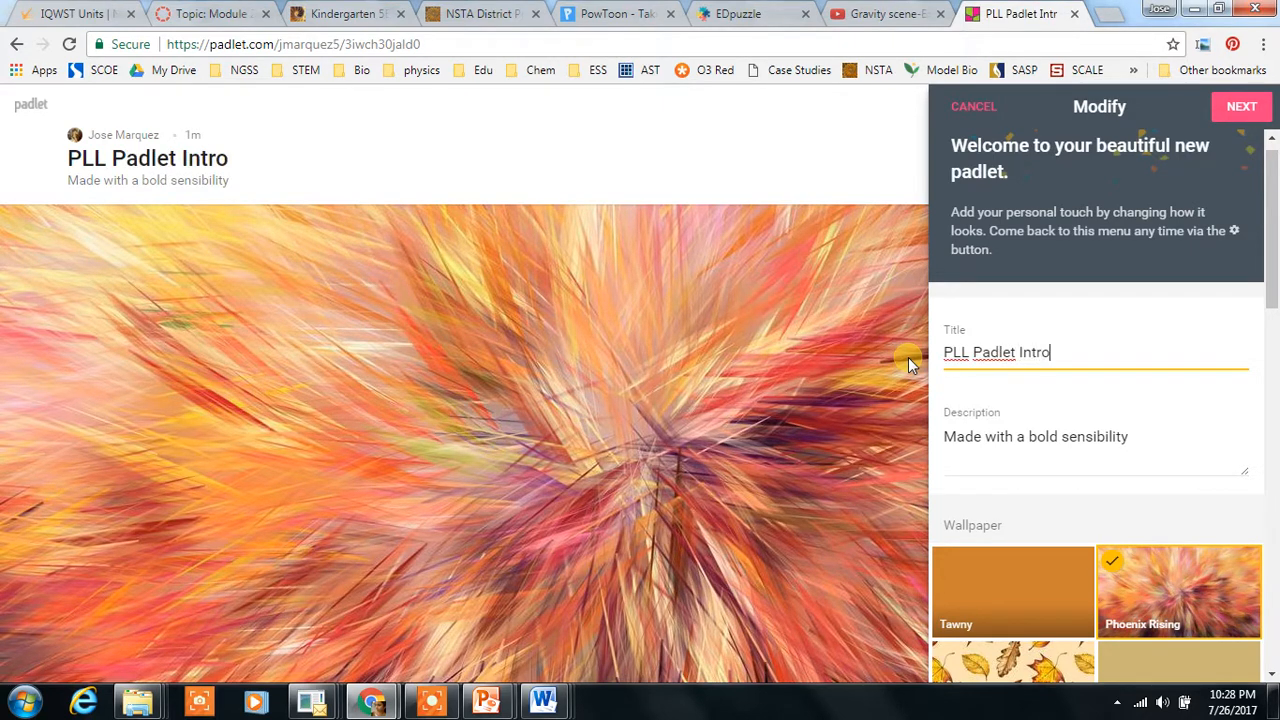
{"action": "left_click", "coordinate": [997, 436]}
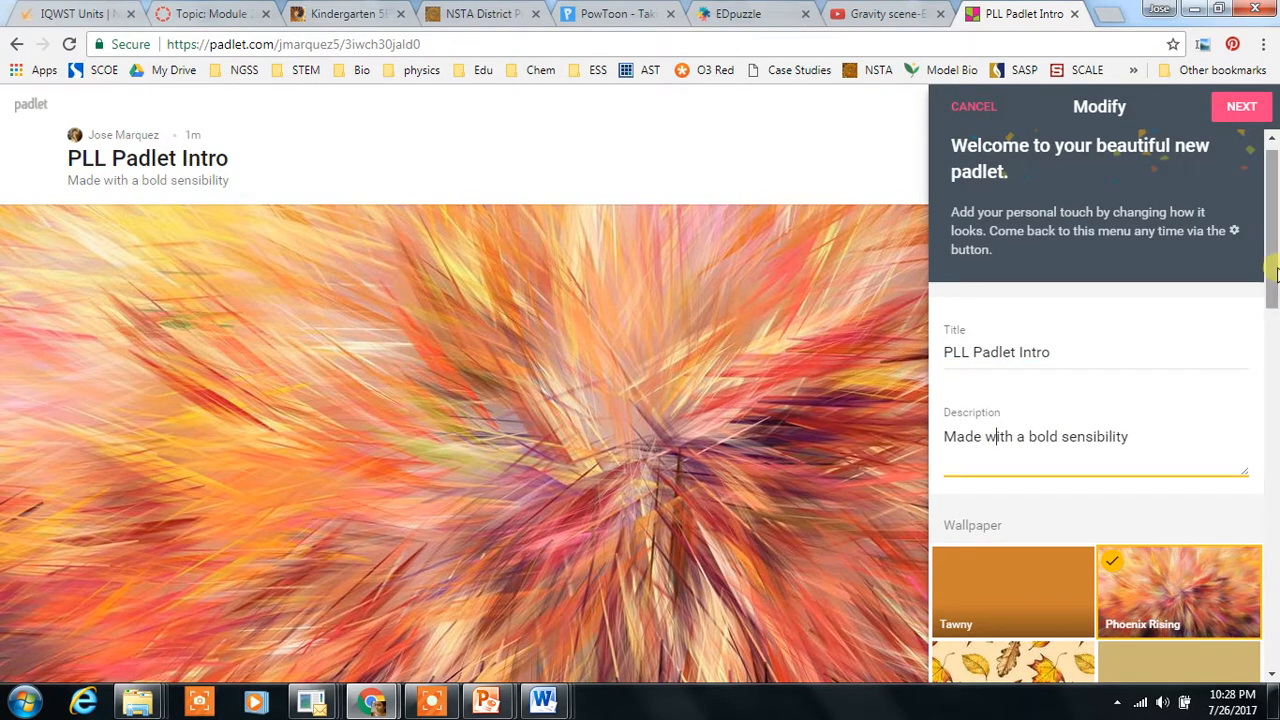
{"action": "left_click", "coordinate": [1240, 108]}
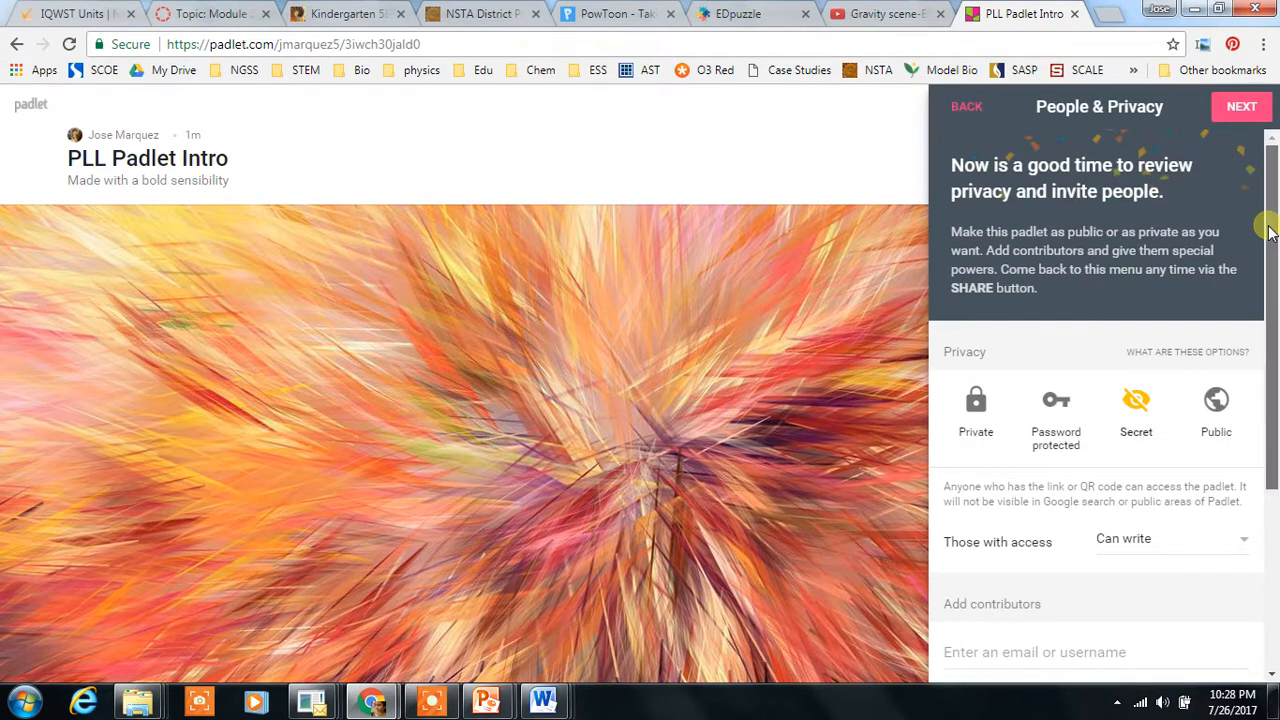
Step: Keep the default Secret privacy and finish the setup to start posting
{"action": "left_click_drag", "start_coordinate": [1268, 232], "coordinate": [1266, 292]}
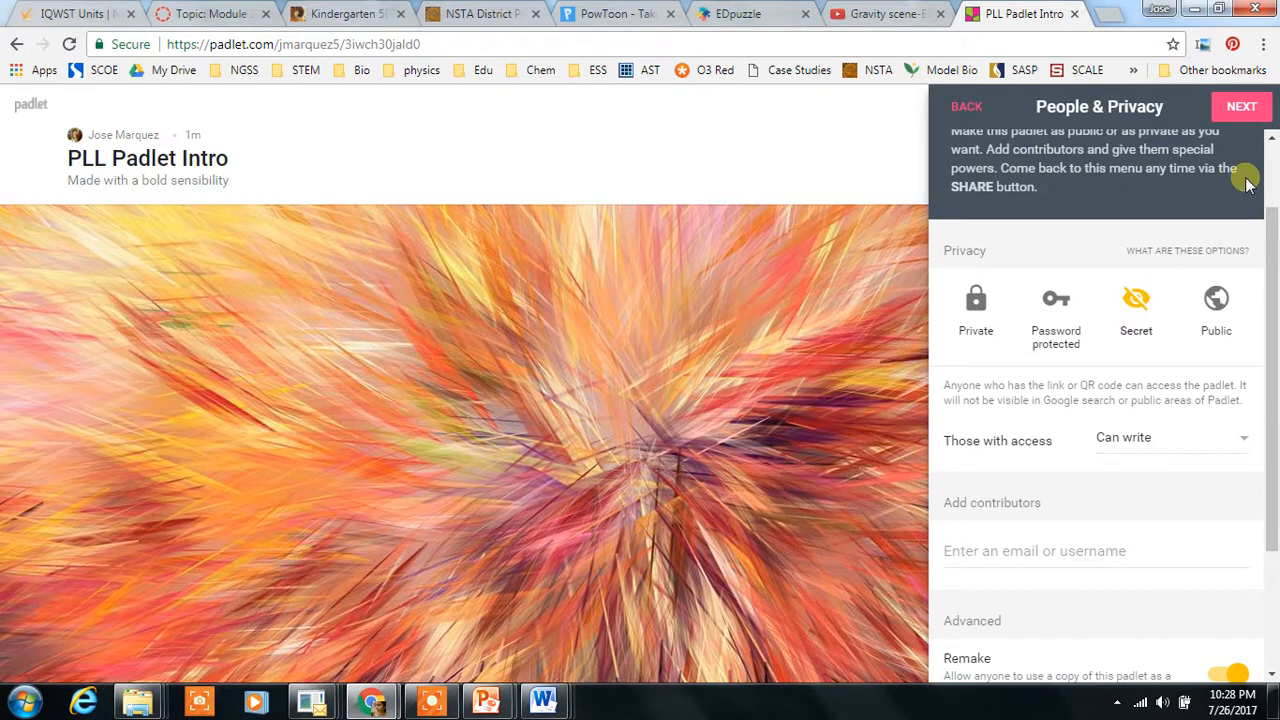
{"action": "left_click", "coordinate": [1262, 108]}
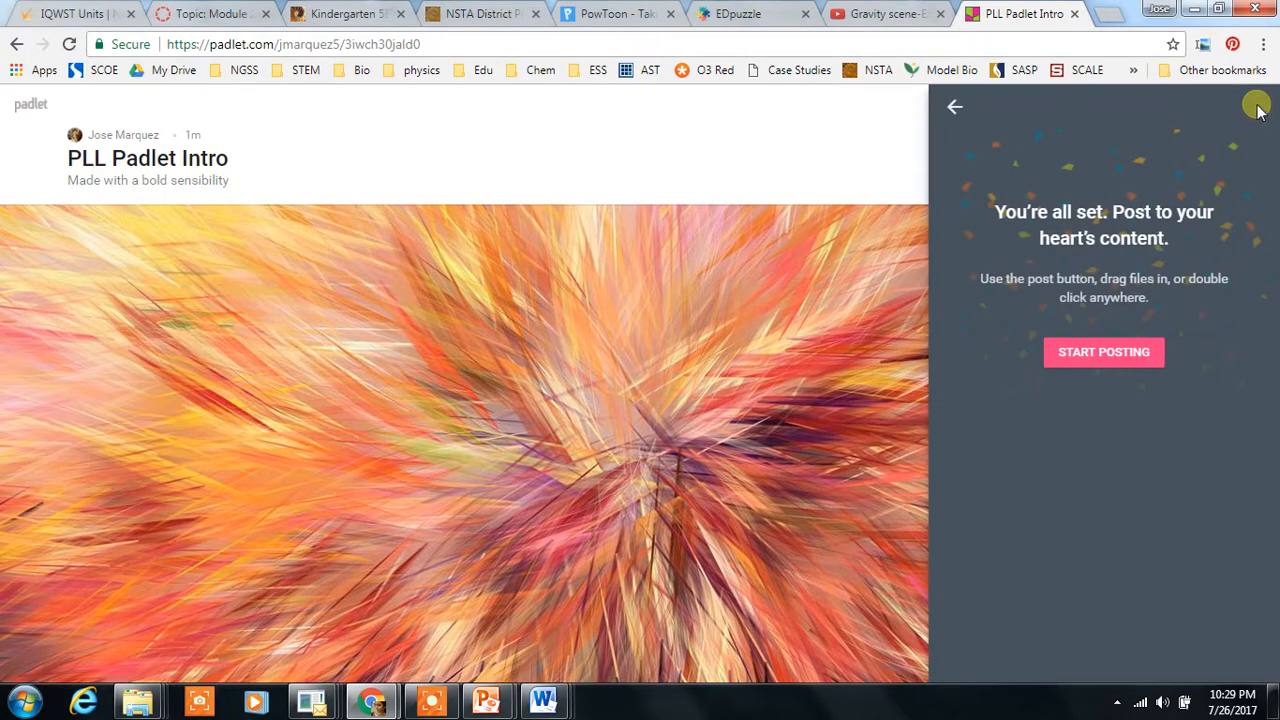
{"action": "left_click", "coordinate": [1120, 362]}
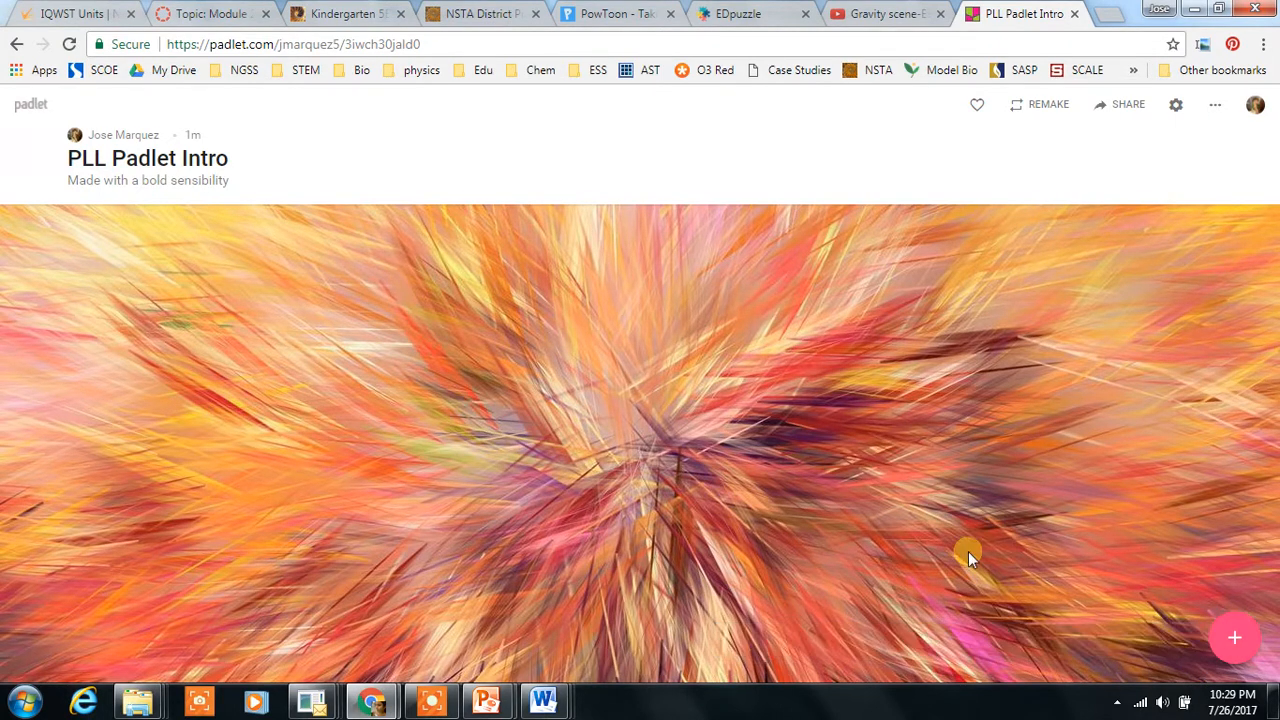
Step: Start a new post on the padlet wall and open a new browser tab
{"action": "double_click", "coordinate": [87, 282]}
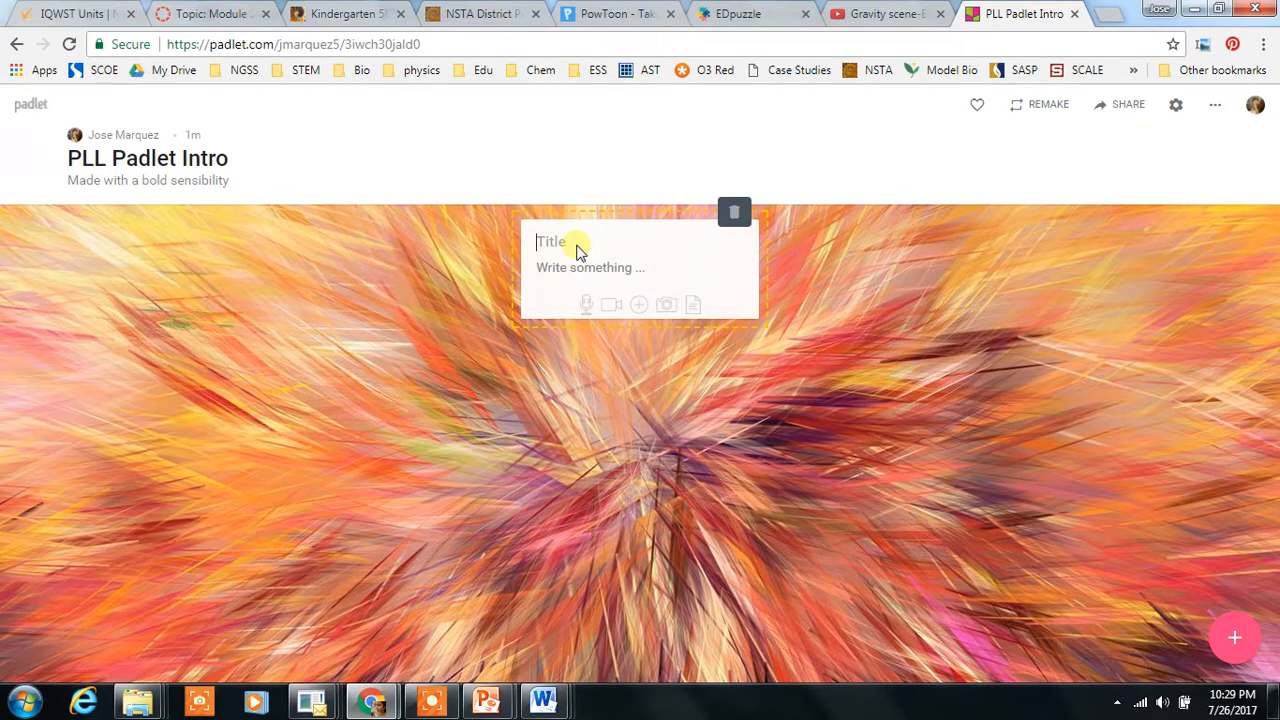
{"action": "left_click", "coordinate": [596, 14]}
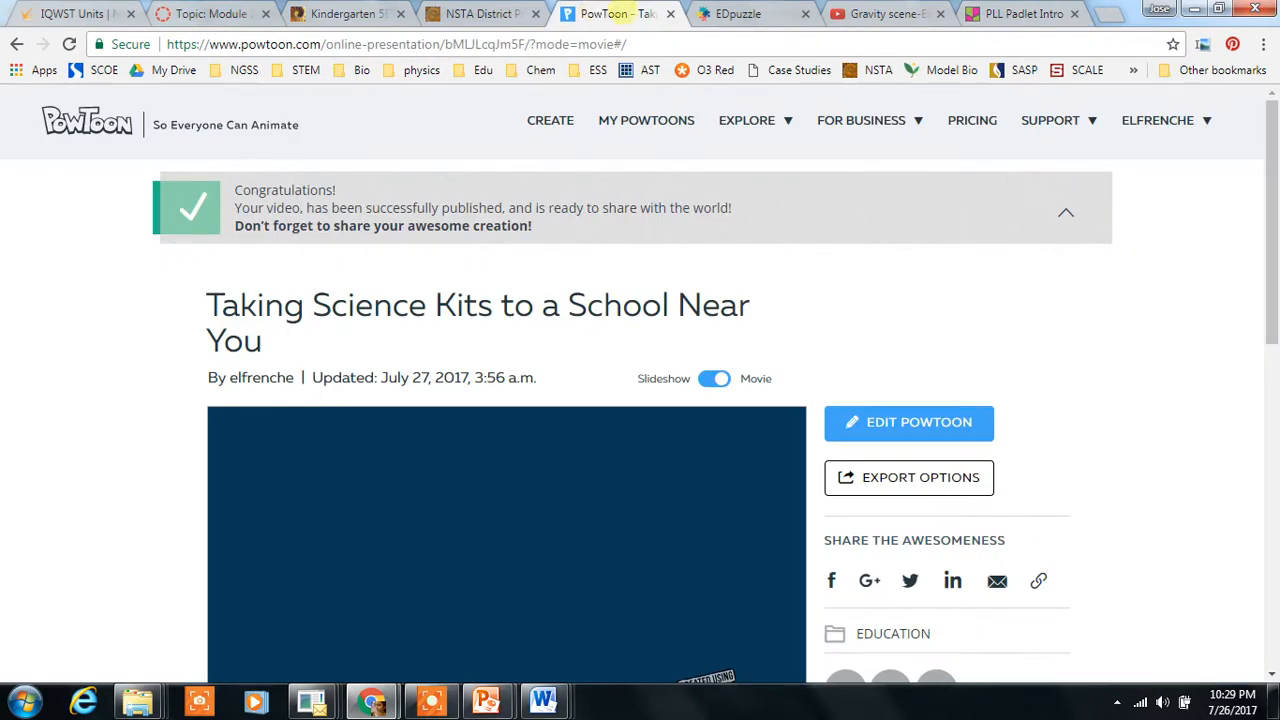
{"action": "left_click", "coordinate": [1107, 16]}
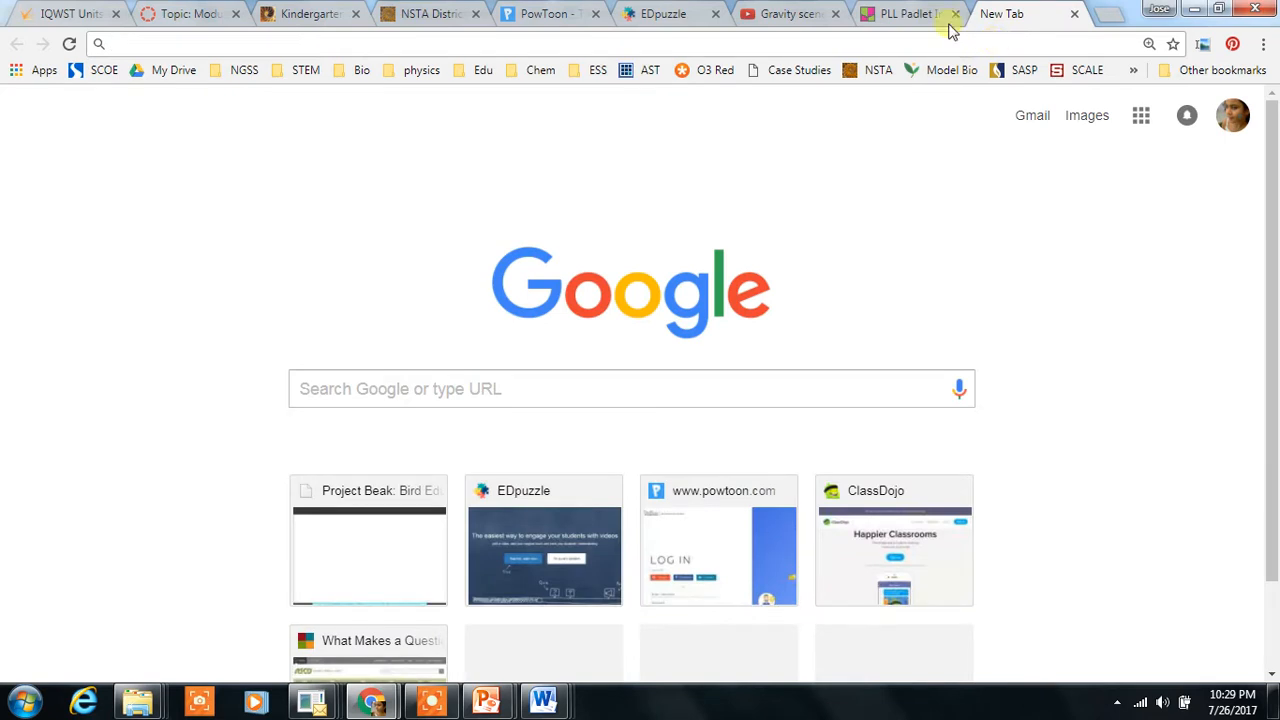
{"action": "type", "text": "www.p"}
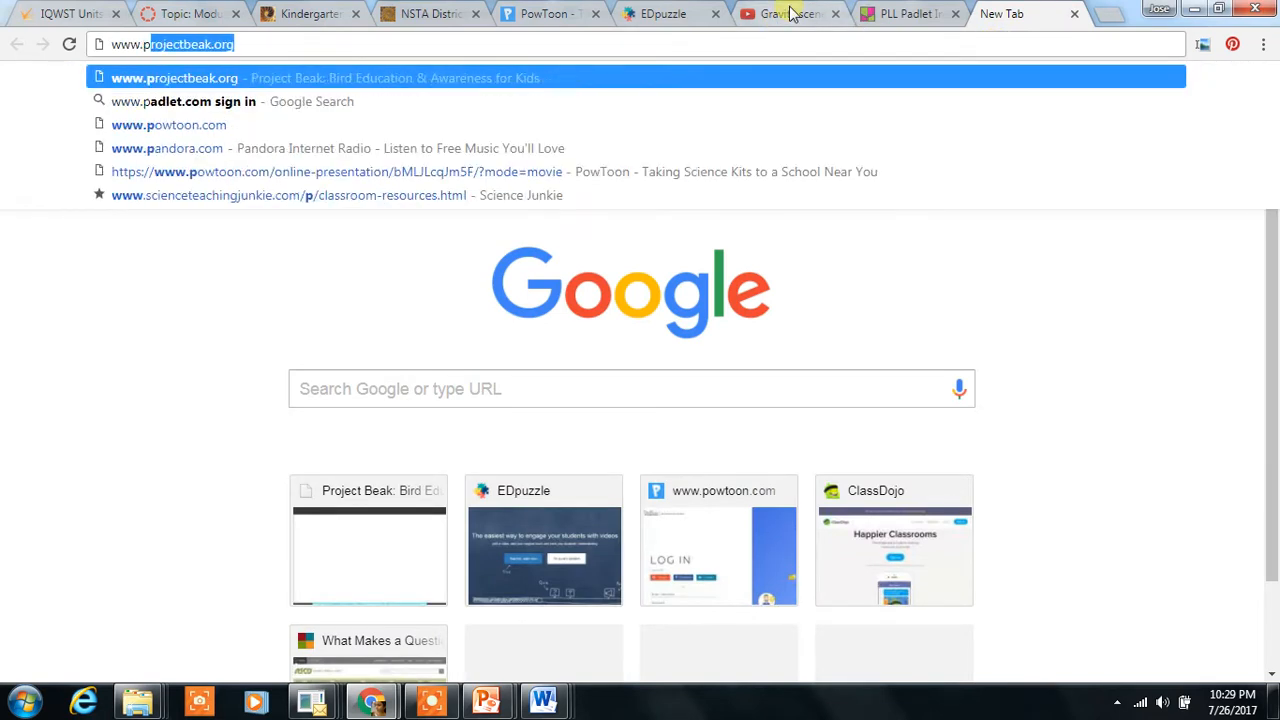
{"action": "type", "text": "o"}
{"action": "key", "text": "Return"}
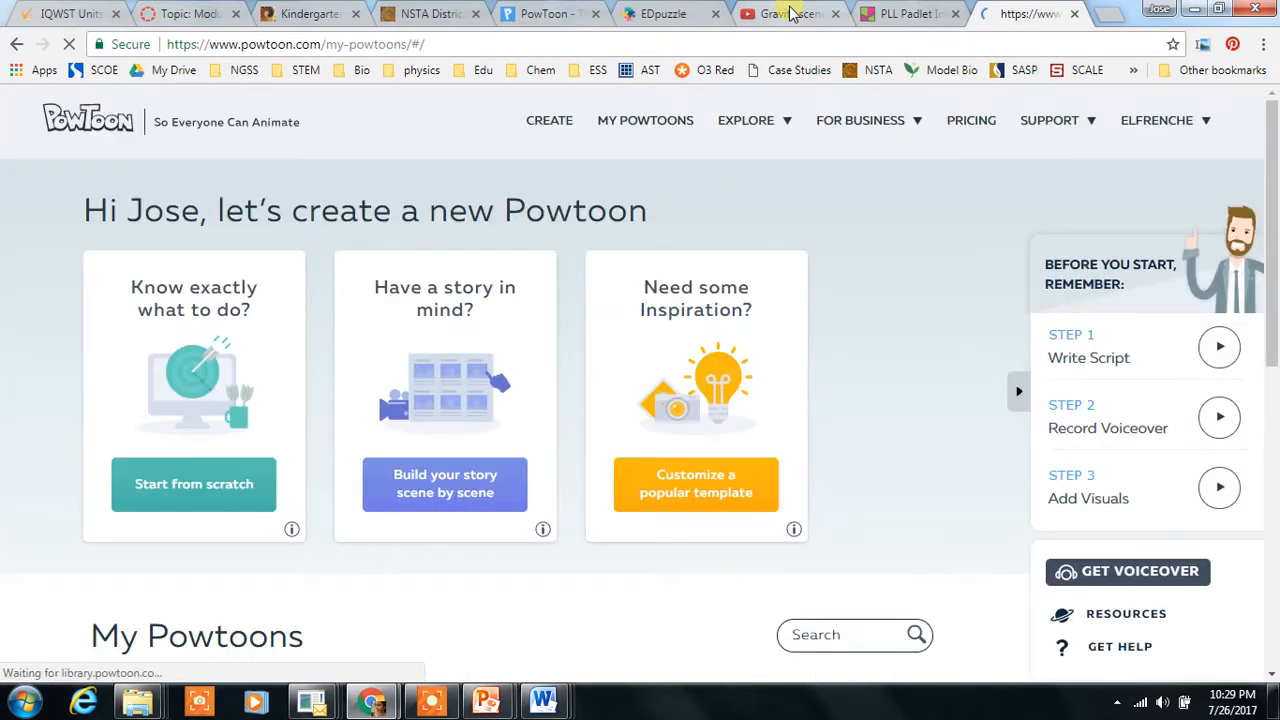
{"action": "left_click", "coordinate": [296, 46]}
{"action": "key", "text": "ctrl+c"}
{"action": "right_click", "coordinate": [296, 46]}
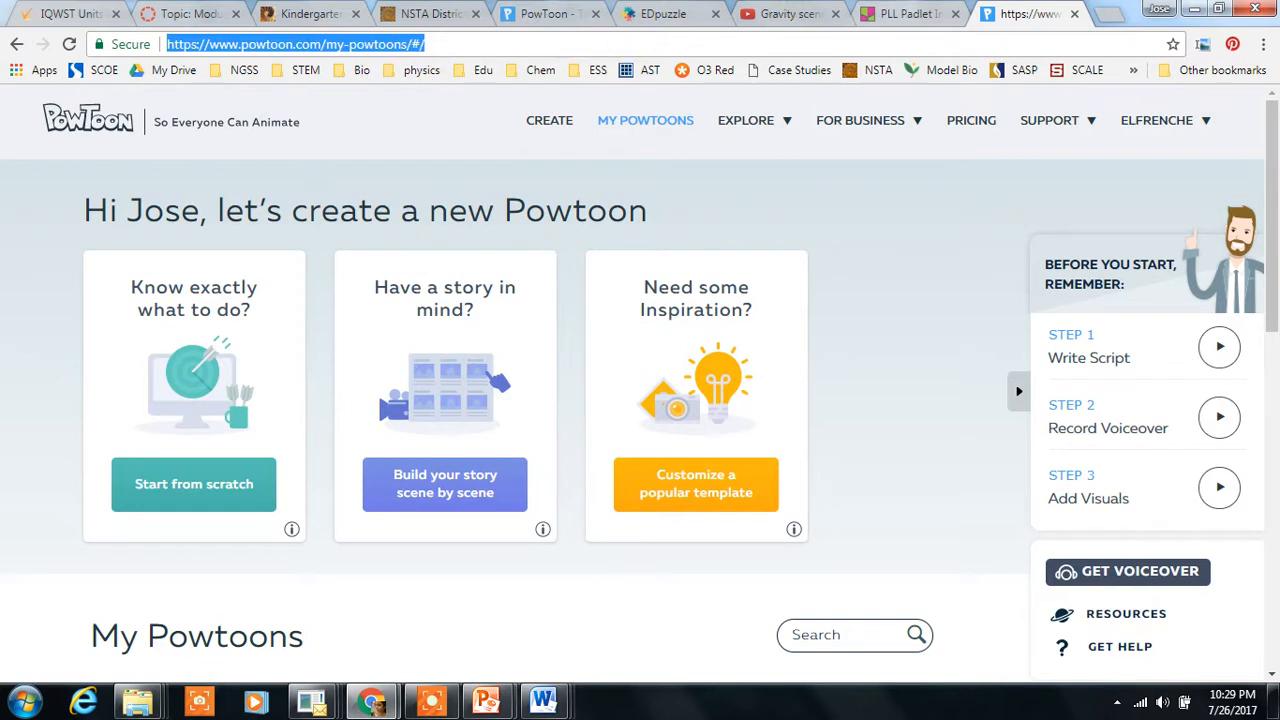
Step: Title the new post Powtoons and describe it as a great video presentation tool
{"action": "left_click", "coordinate": [922, 13]}
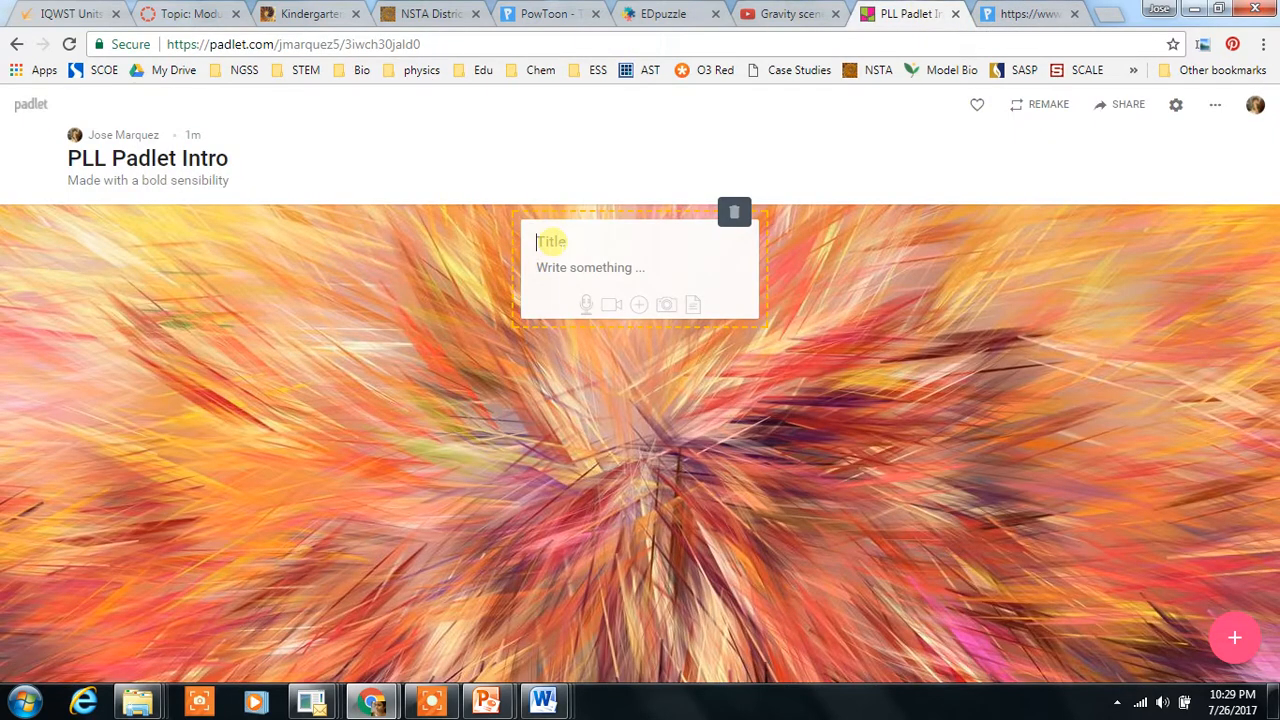
{"action": "type", "text": "Pow"}
{"action": "left_click", "coordinate": [579, 267]}
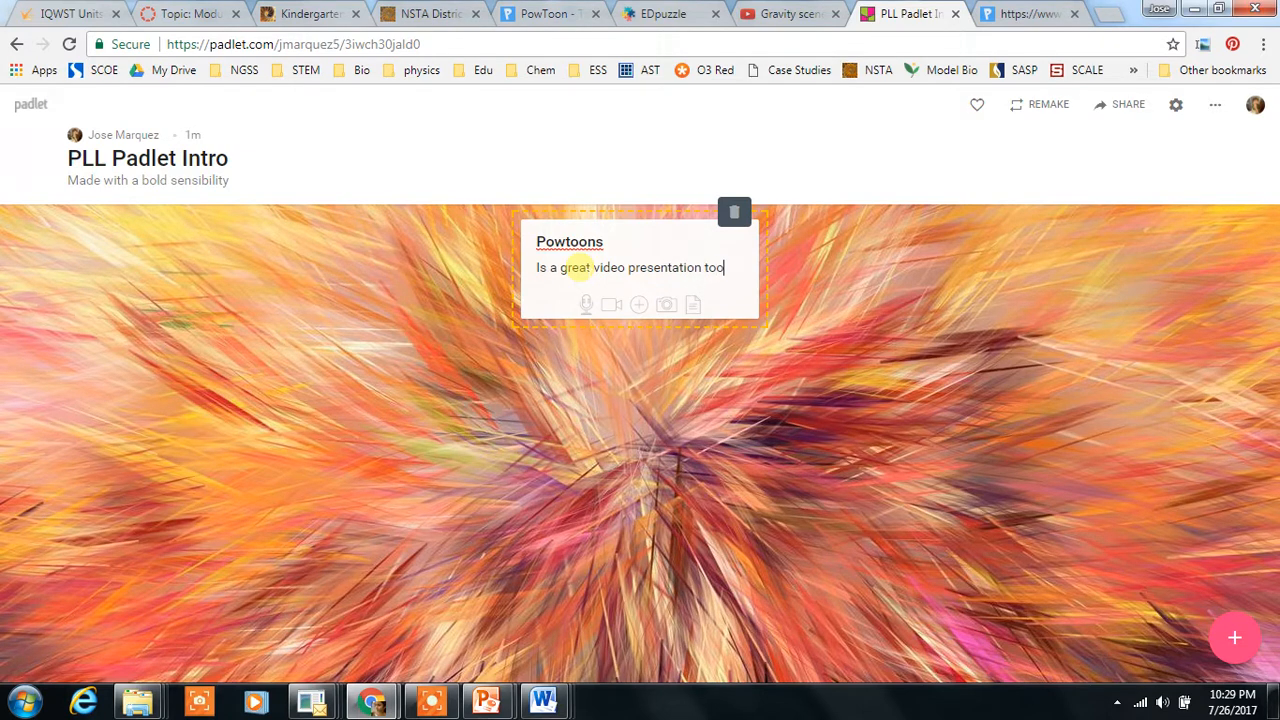
Step: Attach the copied PowToon link to the post and confirm the preview
{"action": "left_click", "coordinate": [638, 304]}
{"action": "right_click", "coordinate": [1021, 207]}
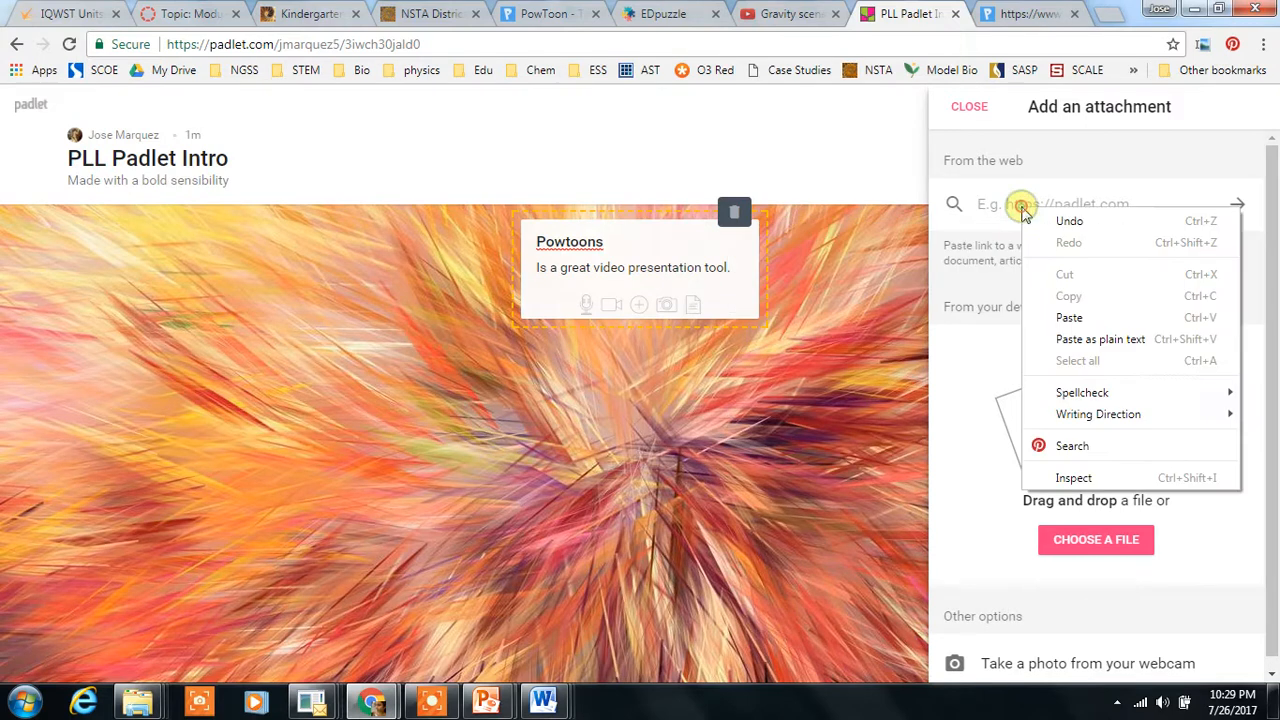
{"action": "left_click", "coordinate": [1070, 318]}
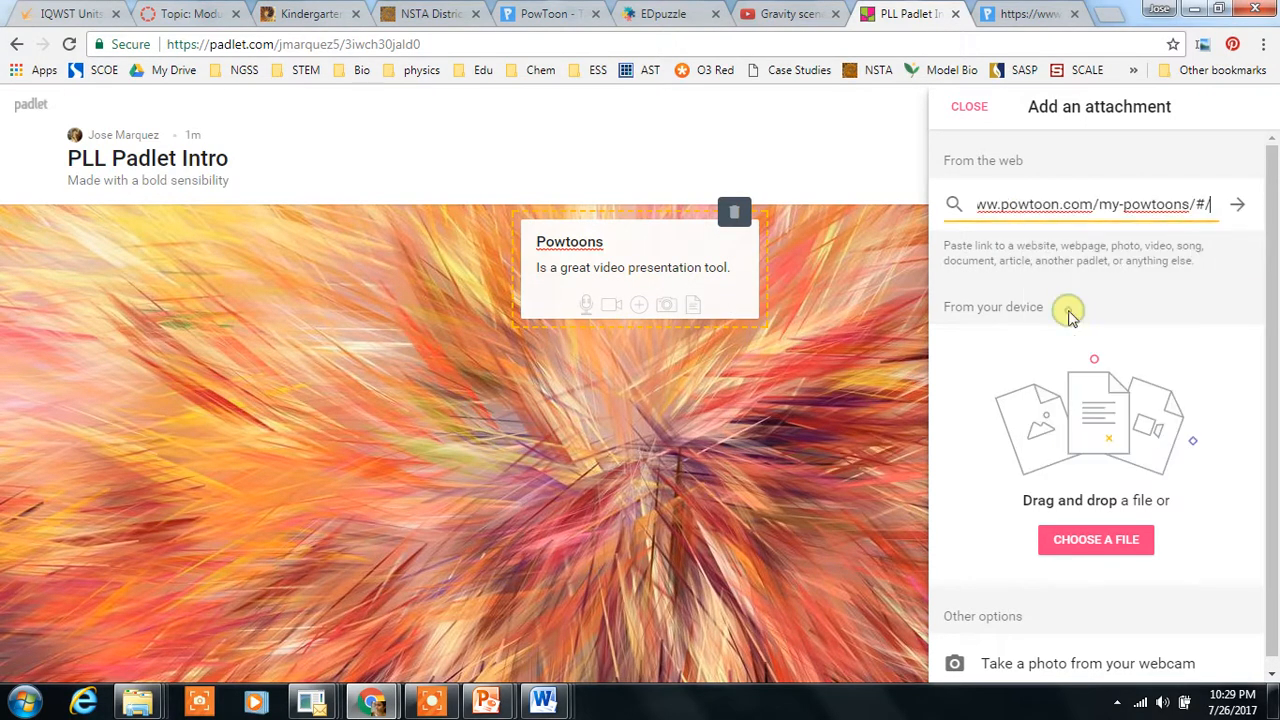
{"action": "left_click", "coordinate": [1239, 206]}
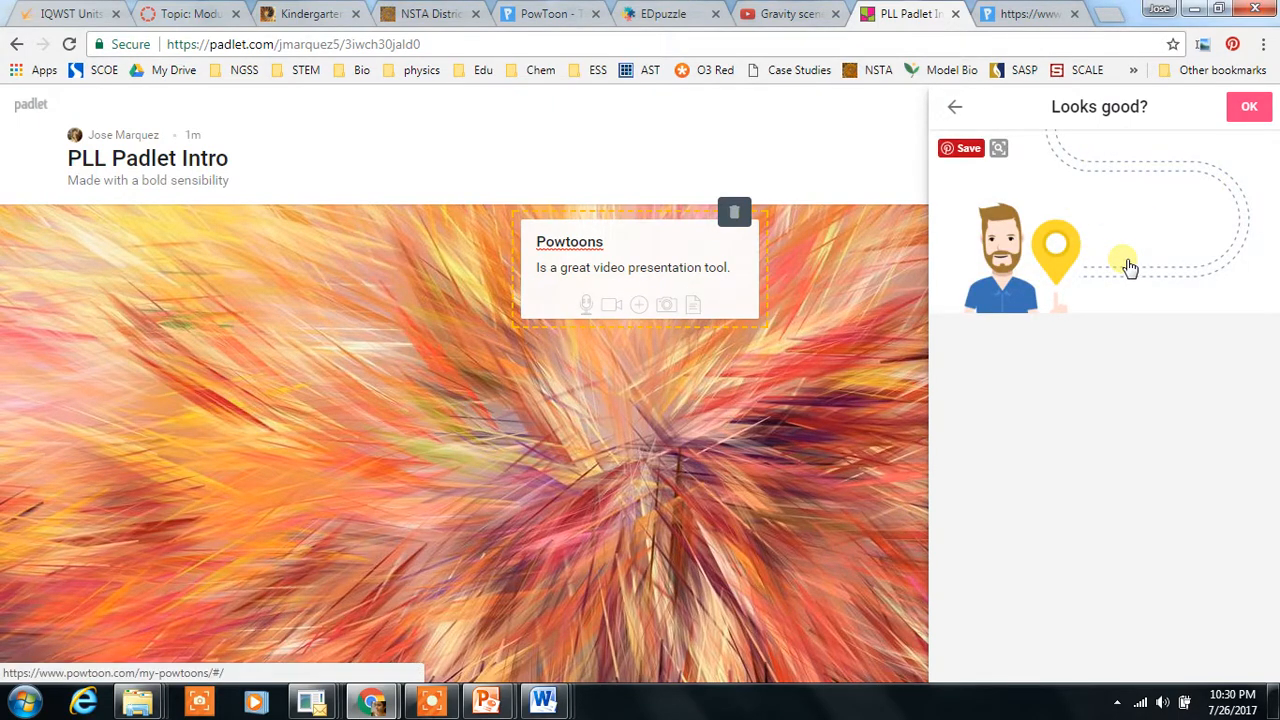
{"action": "left_click", "coordinate": [1248, 110]}
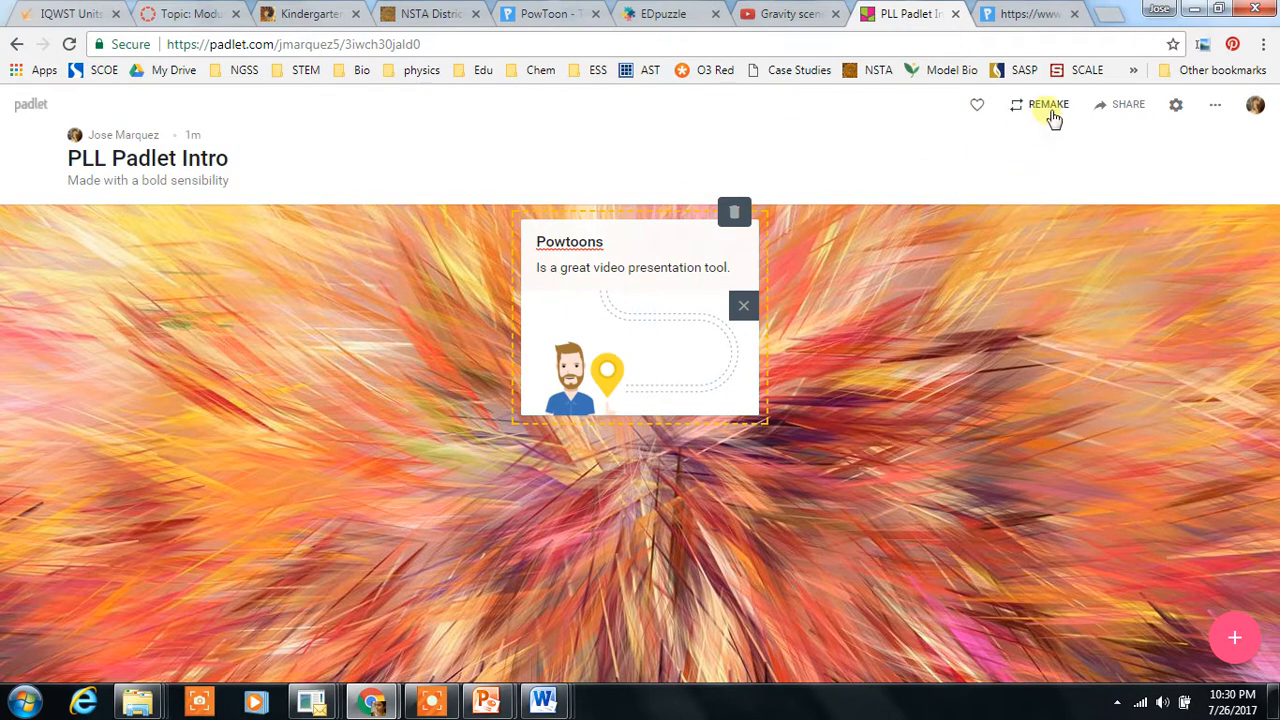
Step: Copy the padlet's link from its share, export and embed options
{"action": "left_click", "coordinate": [1130, 105]}
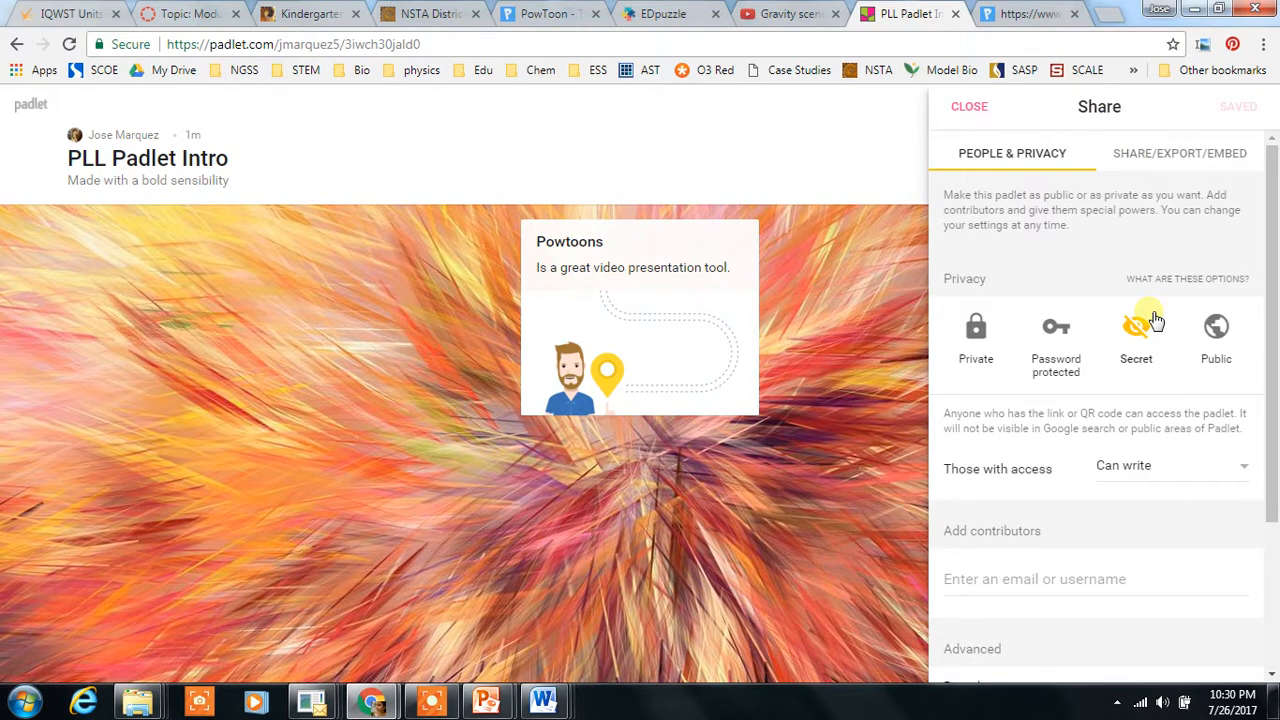
{"action": "left_click", "coordinate": [1178, 158]}
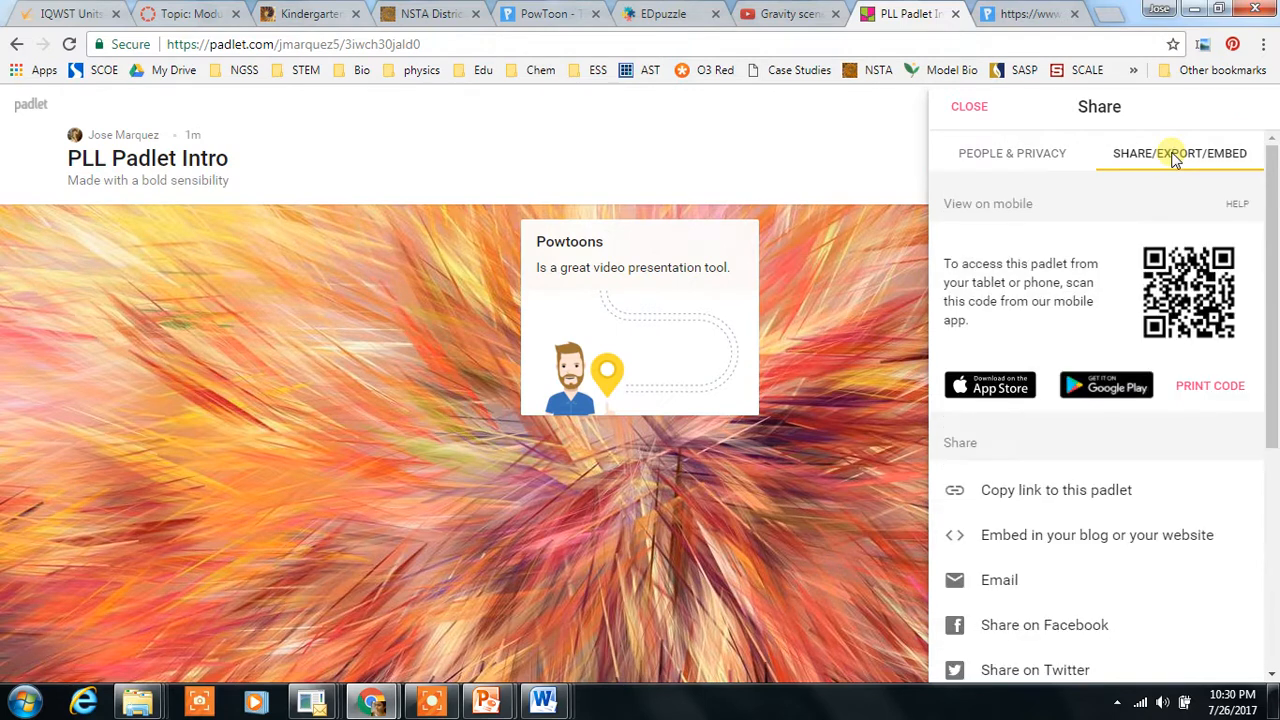
{"action": "left_click", "coordinate": [1080, 497]}
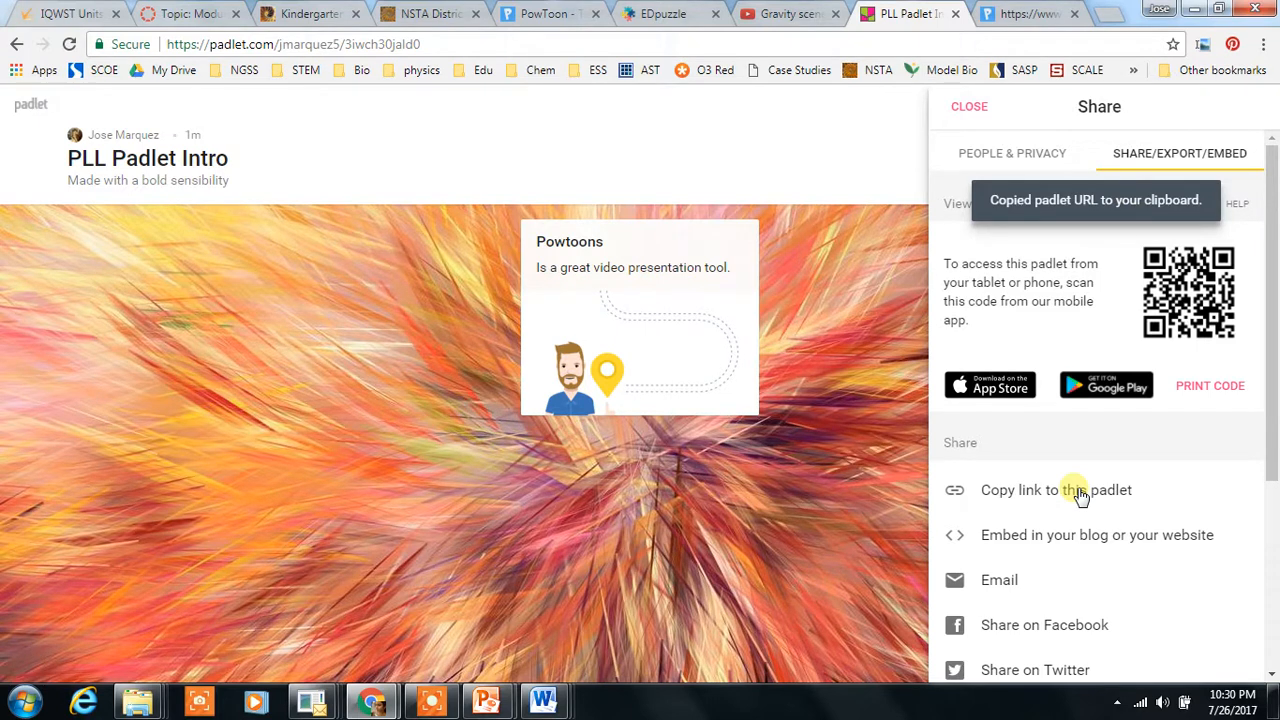
Step: Search Google for short url in a new tab and open the goo.gl URL Shortener
{"action": "left_click", "coordinate": [1110, 14]}
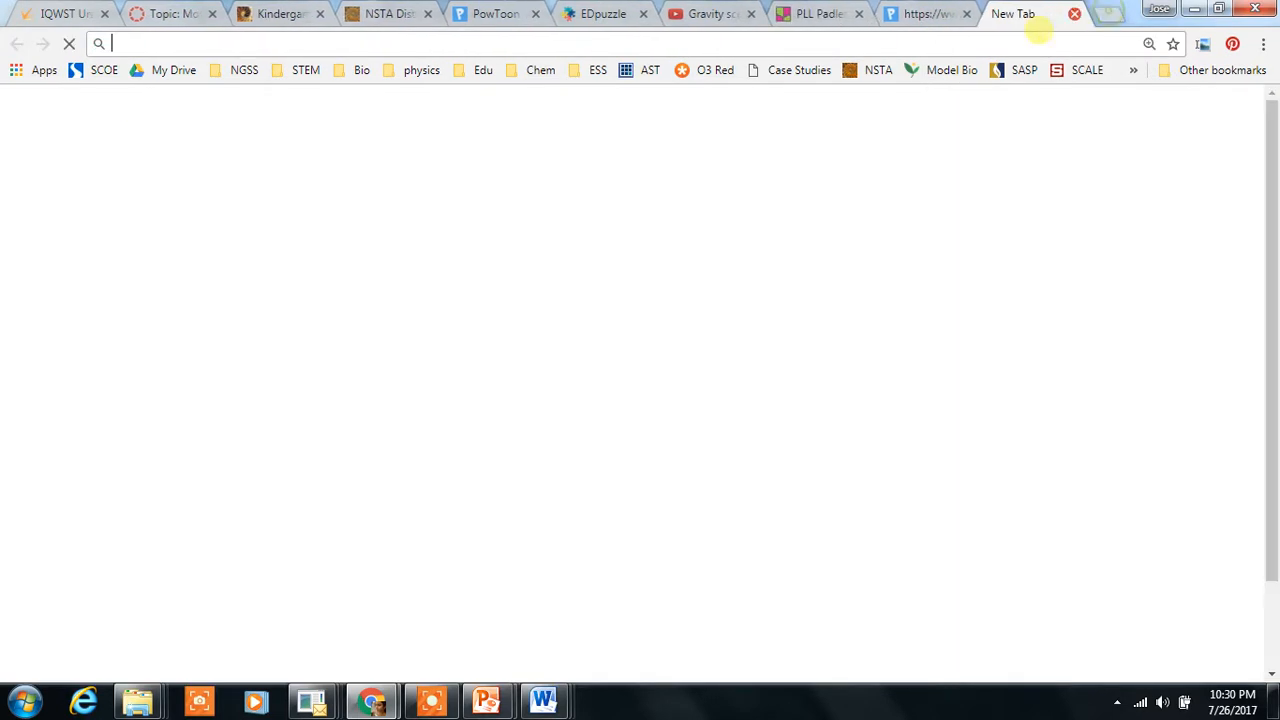
{"action": "left_click", "coordinate": [562, 386]}
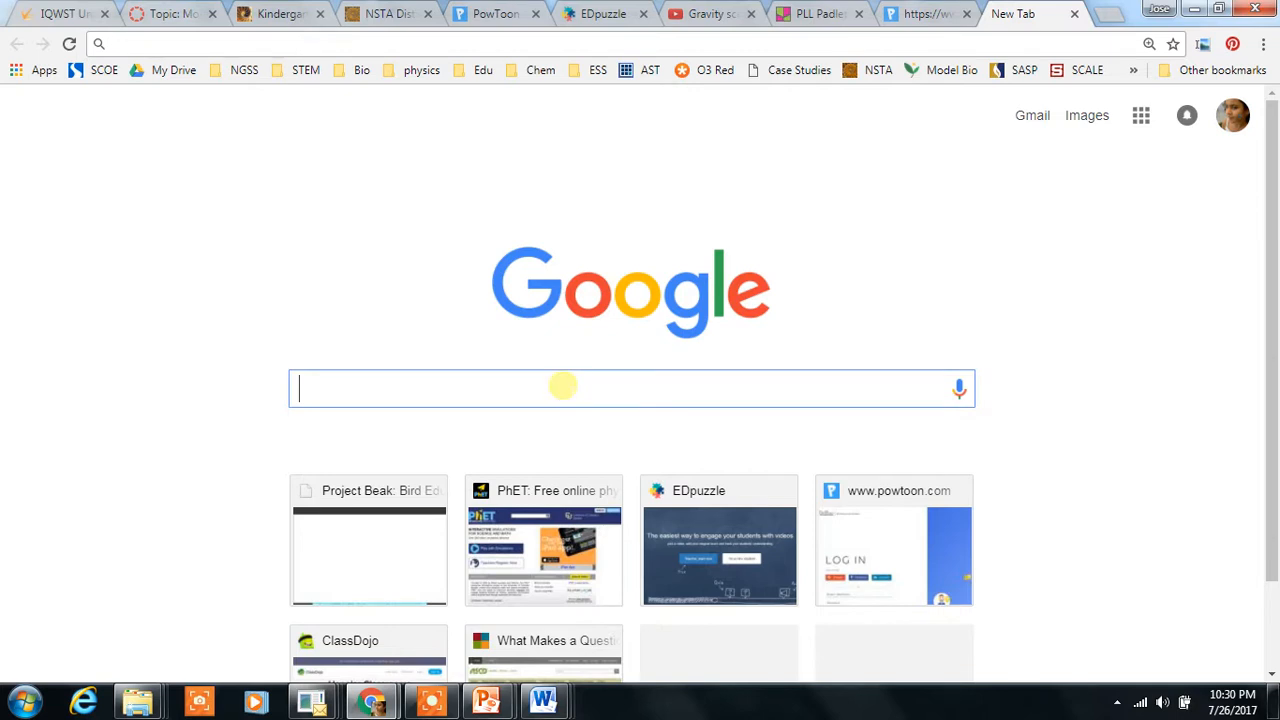
{"action": "type", "text": "short u"}
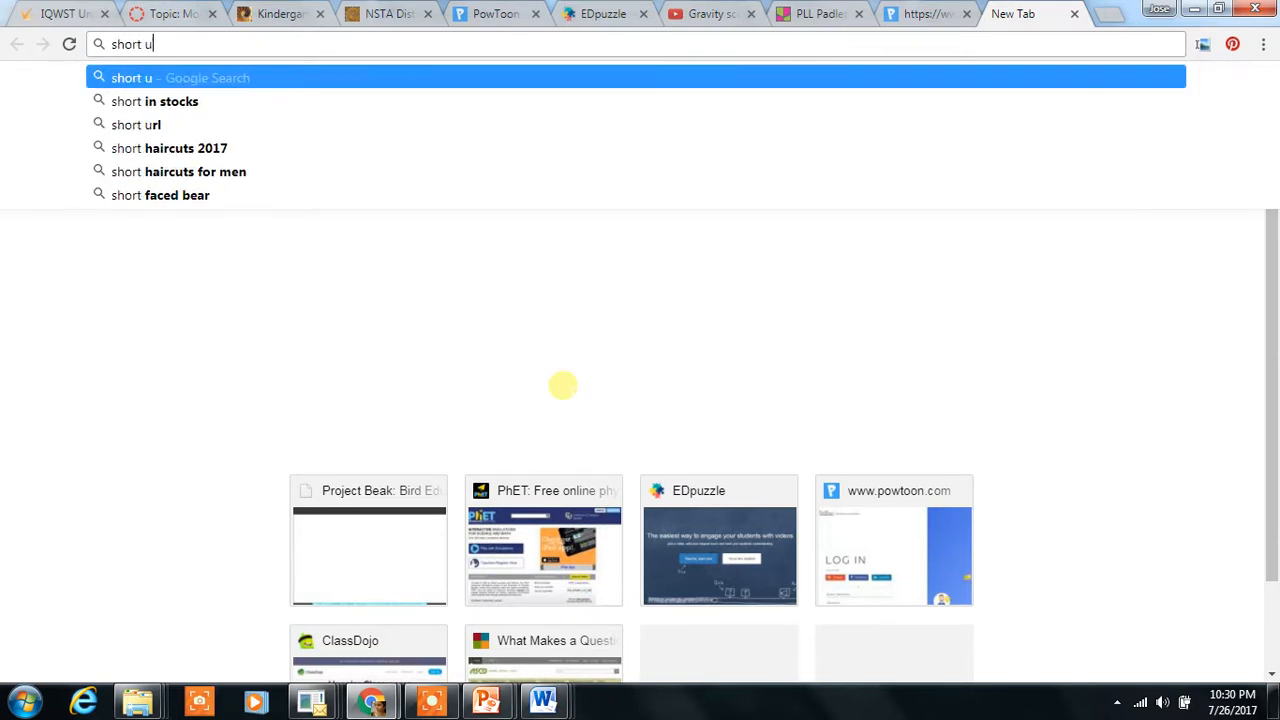
{"action": "type", "text": "rl"}
{"action": "key", "text": "Return"}
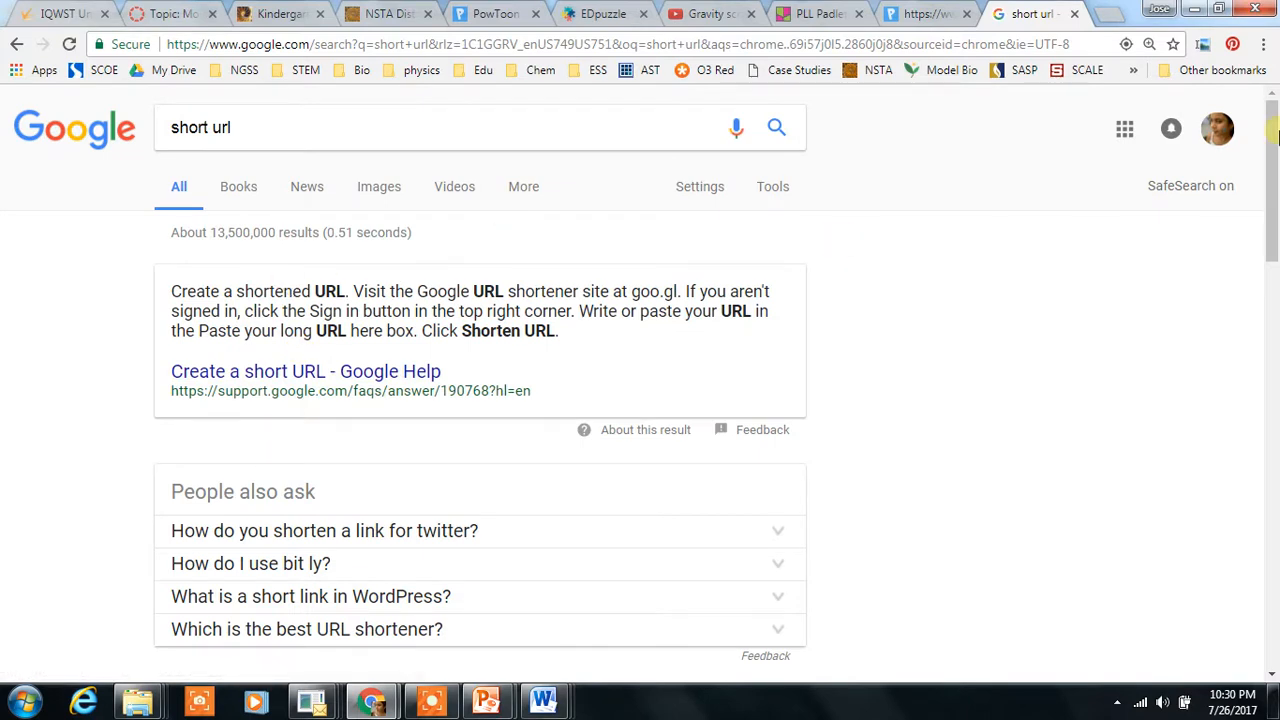
{"action": "scroll", "coordinate": [530, 390], "scroll_direction": "down", "scroll_amount": 4}
{"action": "left_click", "coordinate": [310, 308]}
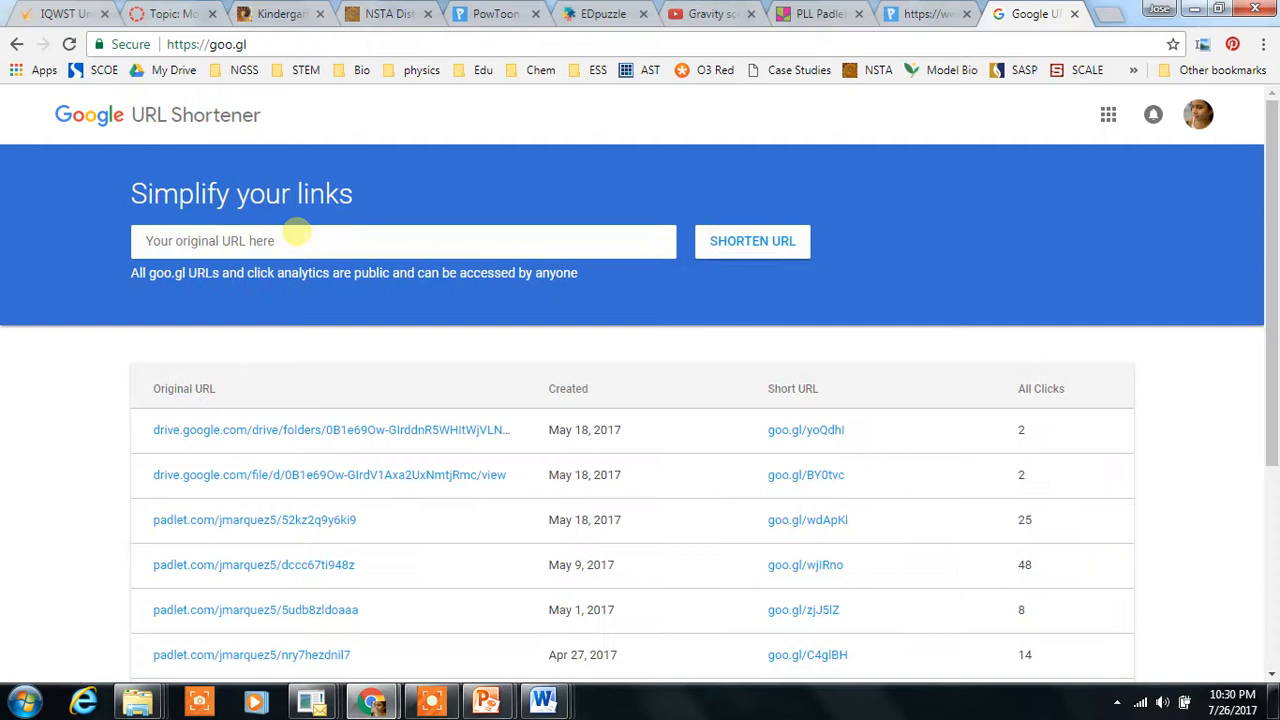
Step: Shorten the pasted padlet URL with goo.gl and copy the short URL
{"action": "right_click", "coordinate": [297, 231]}
{"action": "left_click", "coordinate": [323, 340]}
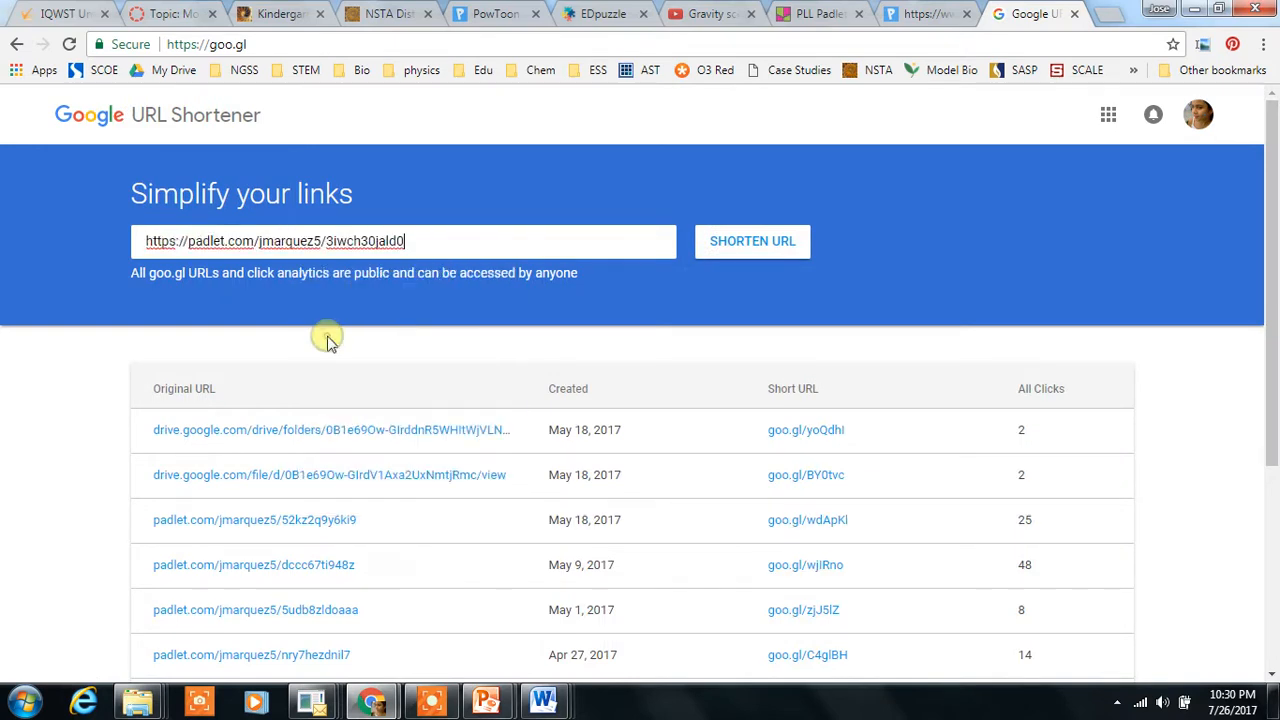
{"action": "left_click", "coordinate": [745, 246]}
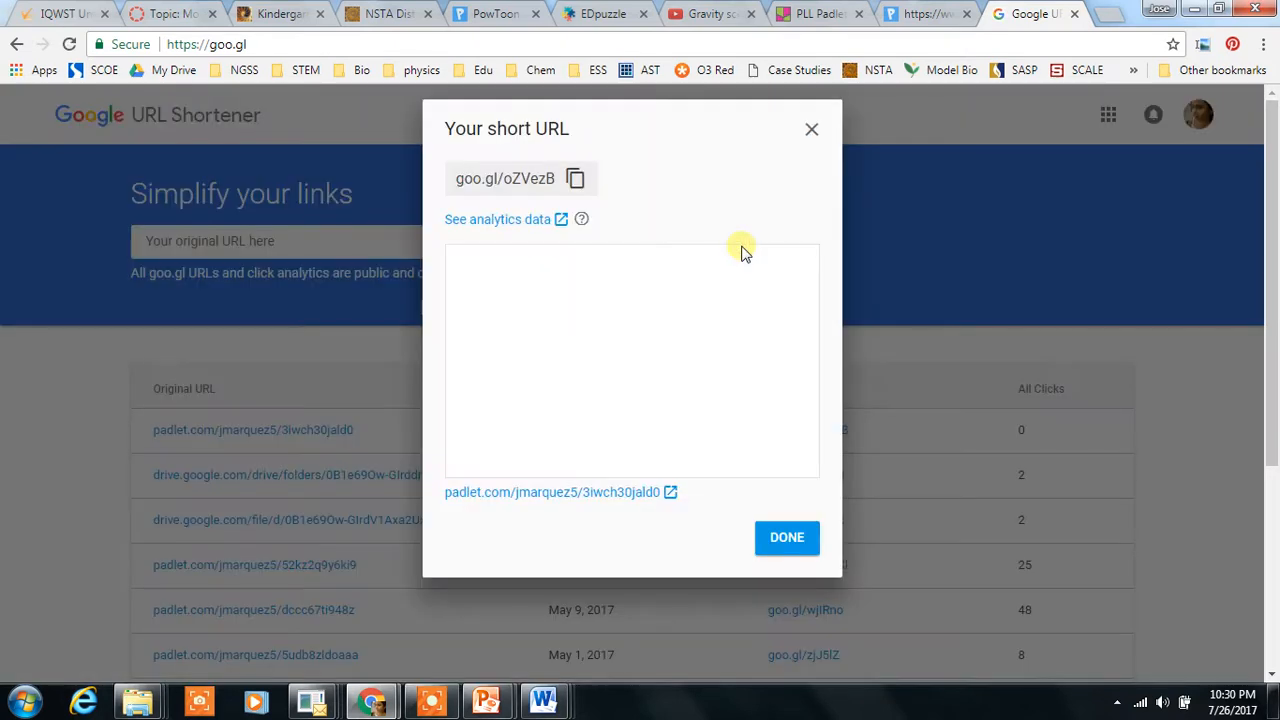
{"action": "left_click", "coordinate": [575, 178]}
{"action": "left_click", "coordinate": [797, 542]}
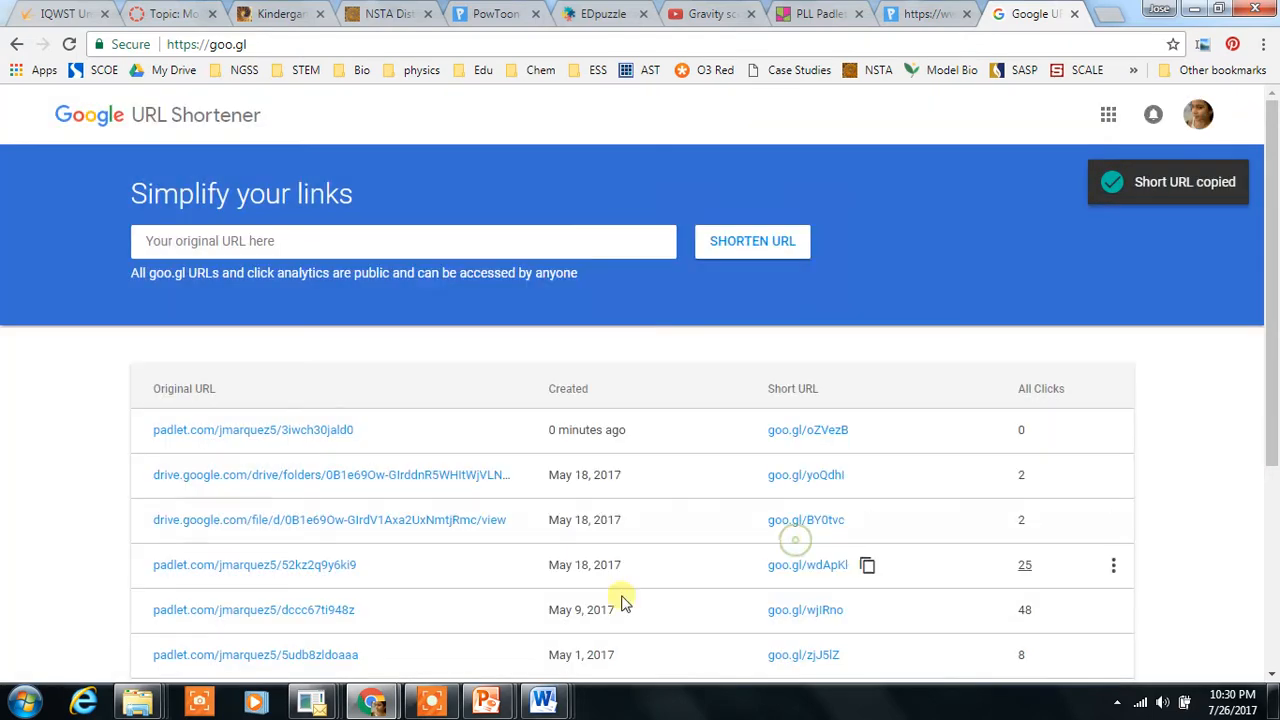
Step: Switch to the Bird Beak Buffet presentation and go to the first slide
{"action": "mouse_move", "coordinate": [490, 703]}
{"action": "left_click", "coordinate": [400, 595]}
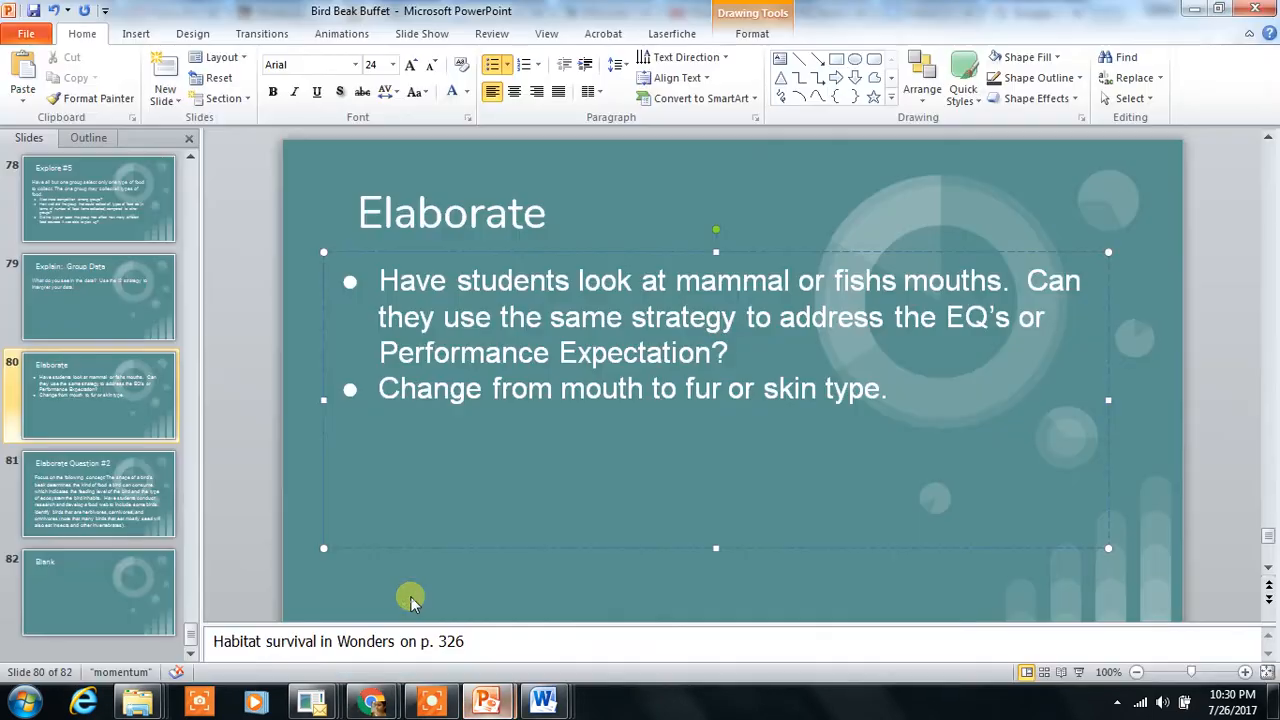
{"action": "left_click_drag", "start_coordinate": [188, 610], "coordinate": [191, 165]}
{"action": "left_click", "coordinate": [133, 205]}
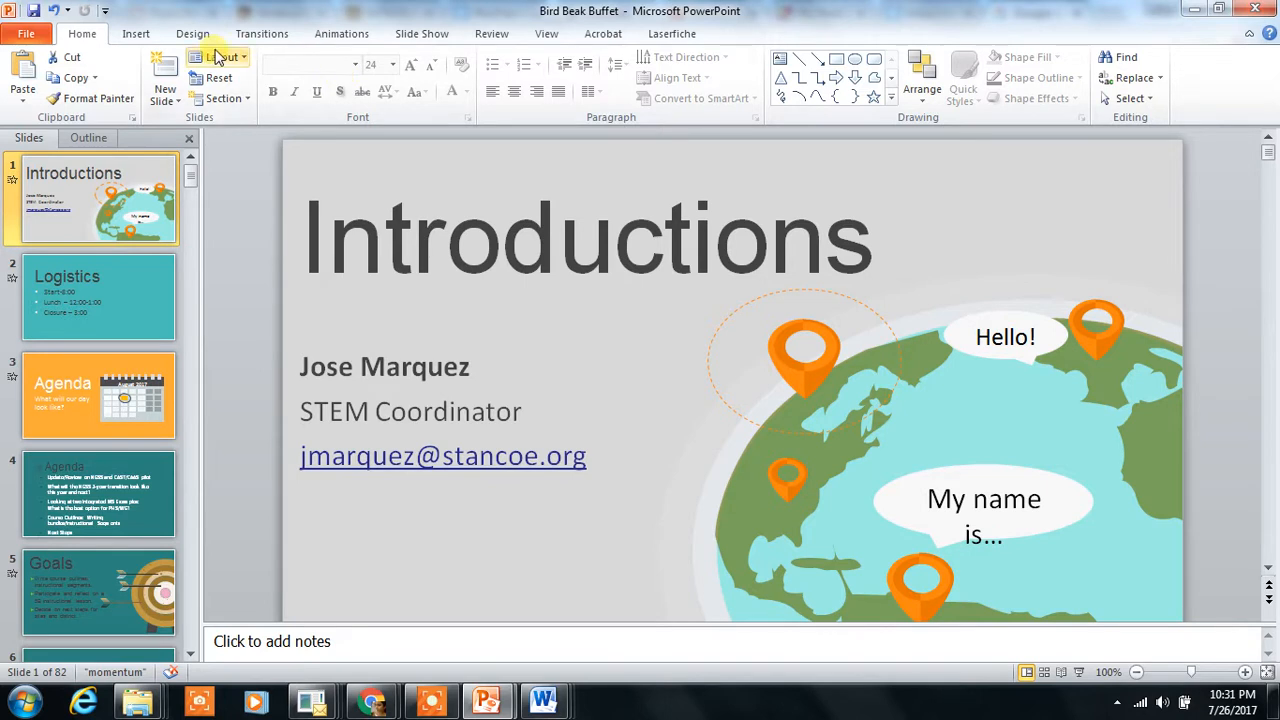
Step: Insert a text box below the contact details on the Introductions slide with 24 pt font
{"action": "left_click", "coordinate": [137, 36]}
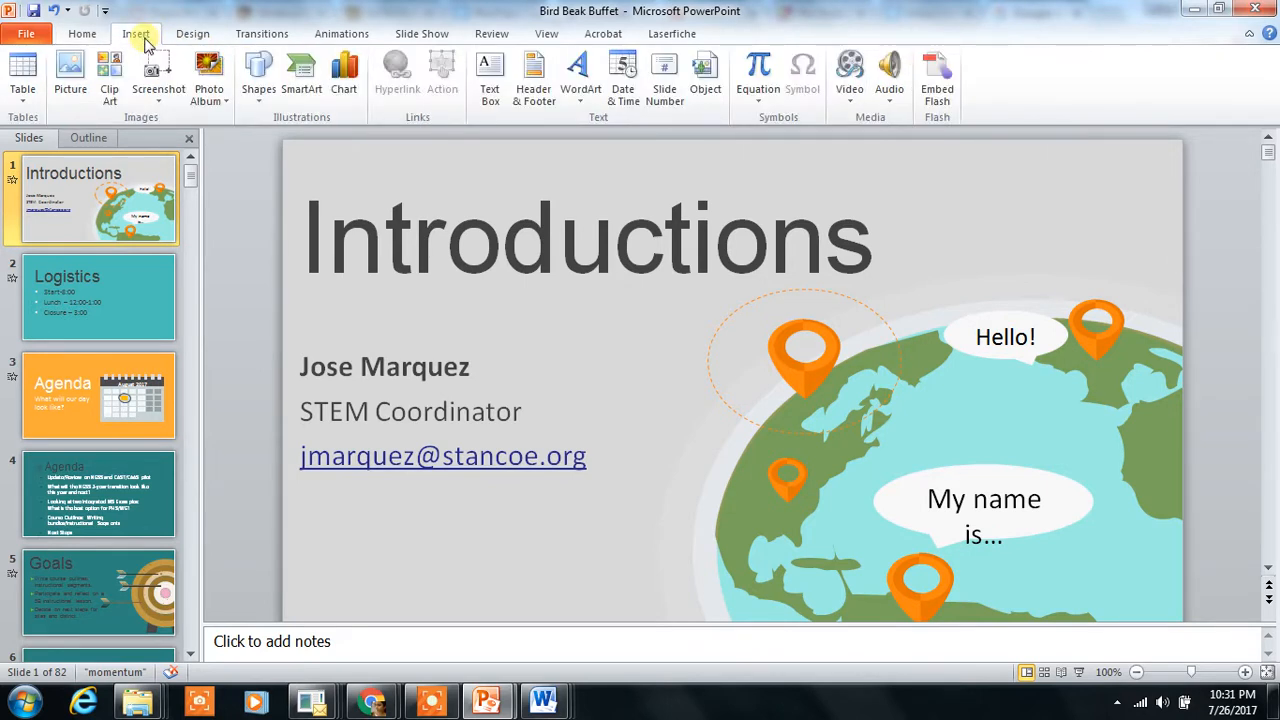
{"action": "left_click", "coordinate": [481, 78]}
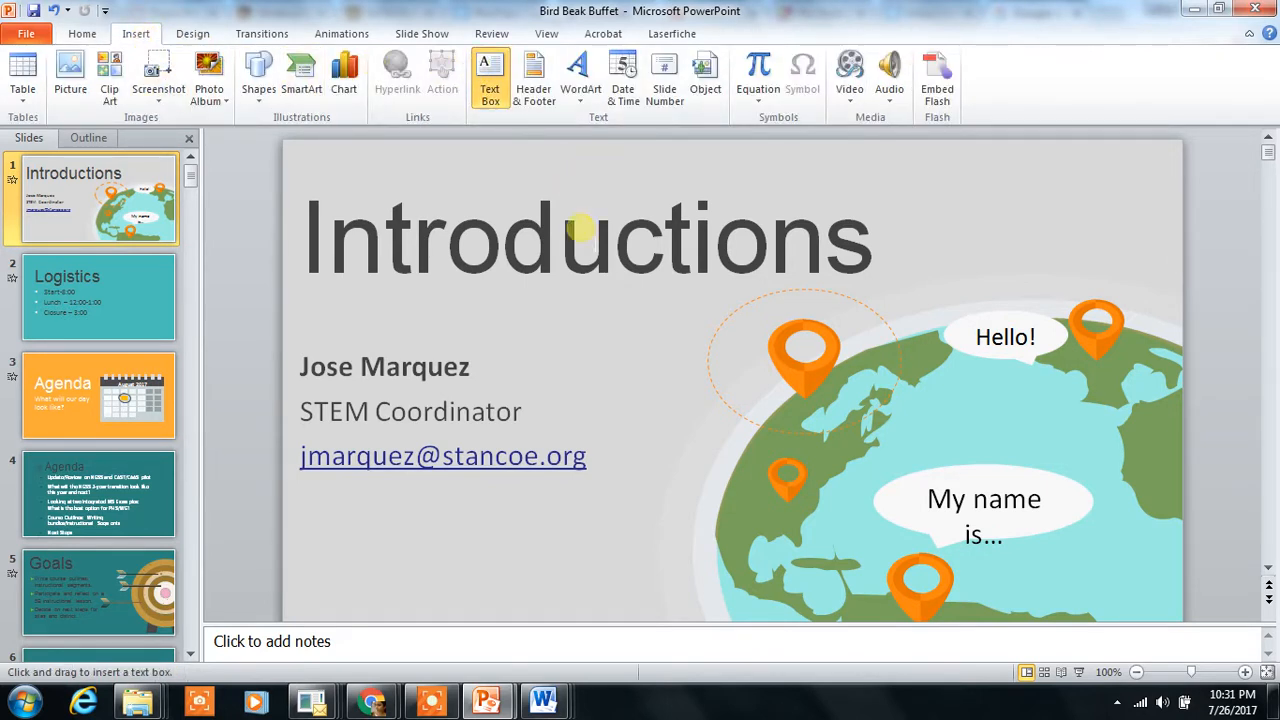
{"action": "mouse_move", "coordinate": [328, 513]}
{"action": "left_mouse_down"}
{"action": "mouse_move", "coordinate": [414, 586]}
{"action": "mouse_move", "coordinate": [651, 570]}
{"action": "left_mouse_up"}
{"action": "left_click", "coordinate": [392, 64]}
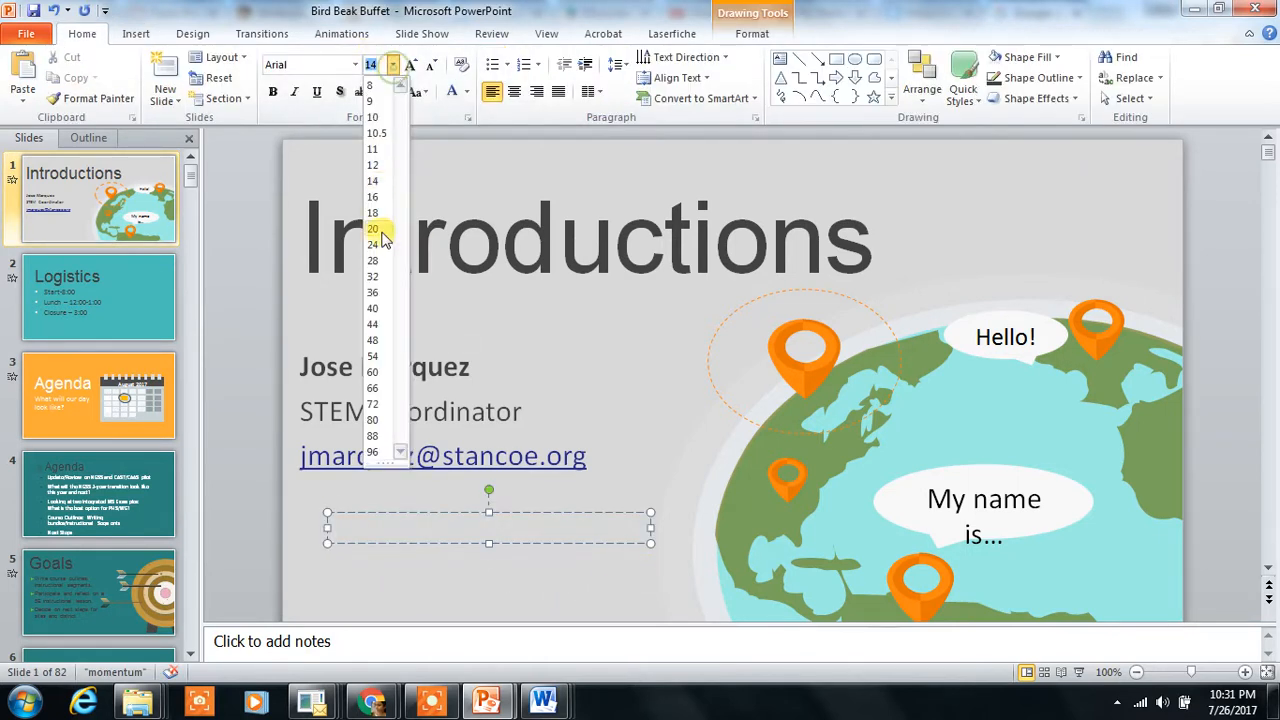
{"action": "left_click", "coordinate": [371, 239]}
{"action": "right_click", "coordinate": [345, 530]}
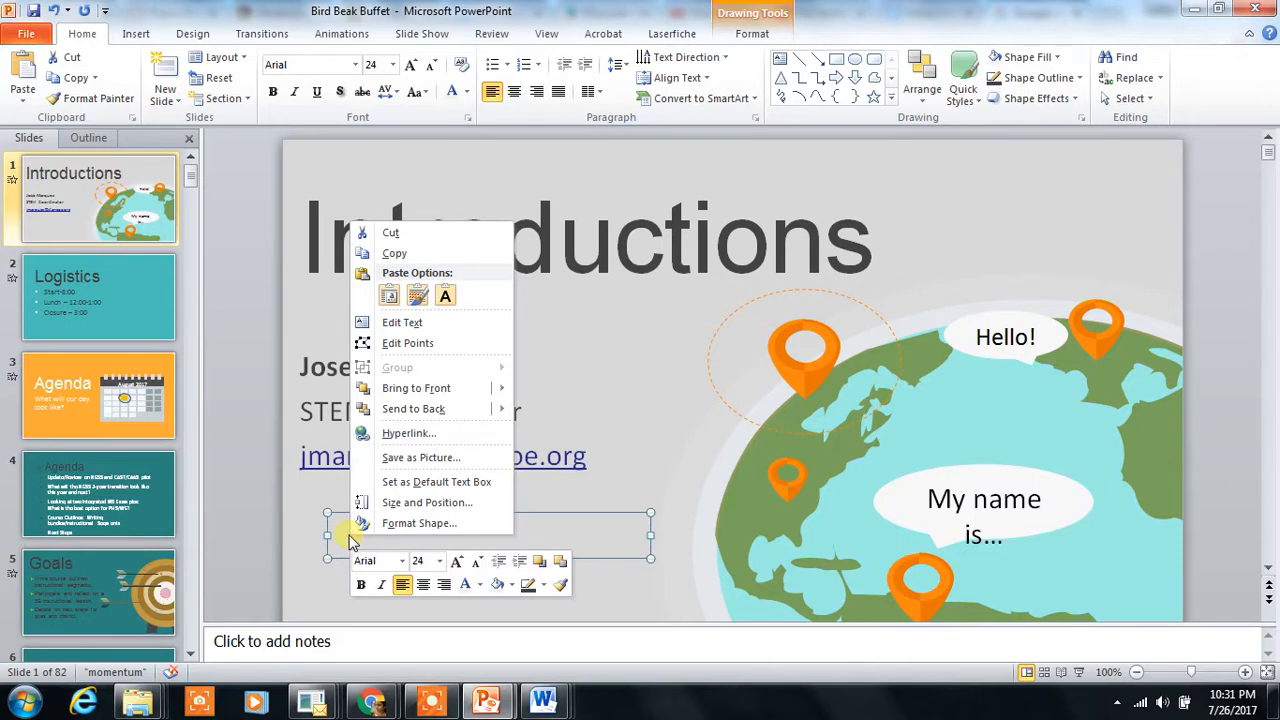
{"action": "left_click", "coordinate": [368, 291]}
{"action": "left_click", "coordinate": [395, 290]}
{"action": "left_click", "coordinate": [610, 559]}
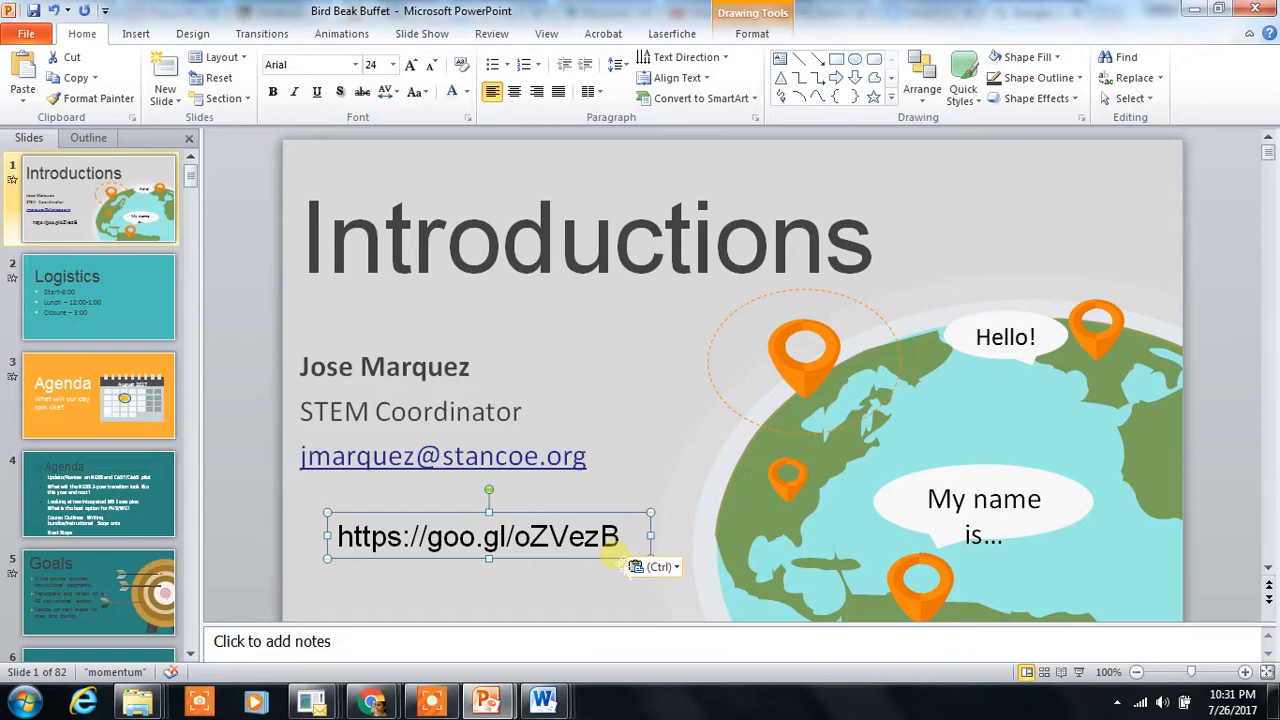
Step: Select the pasted short URL text in the text box and copy it
{"action": "mouse_move", "coordinate": [622, 537]}
{"action": "left_mouse_down"}
{"action": "mouse_move", "coordinate": [350, 530]}
{"action": "mouse_move", "coordinate": [597, 533]}
{"action": "left_mouse_up"}
{"action": "left_click", "coordinate": [345, 528]}
{"action": "right_click", "coordinate": [600, 535]}
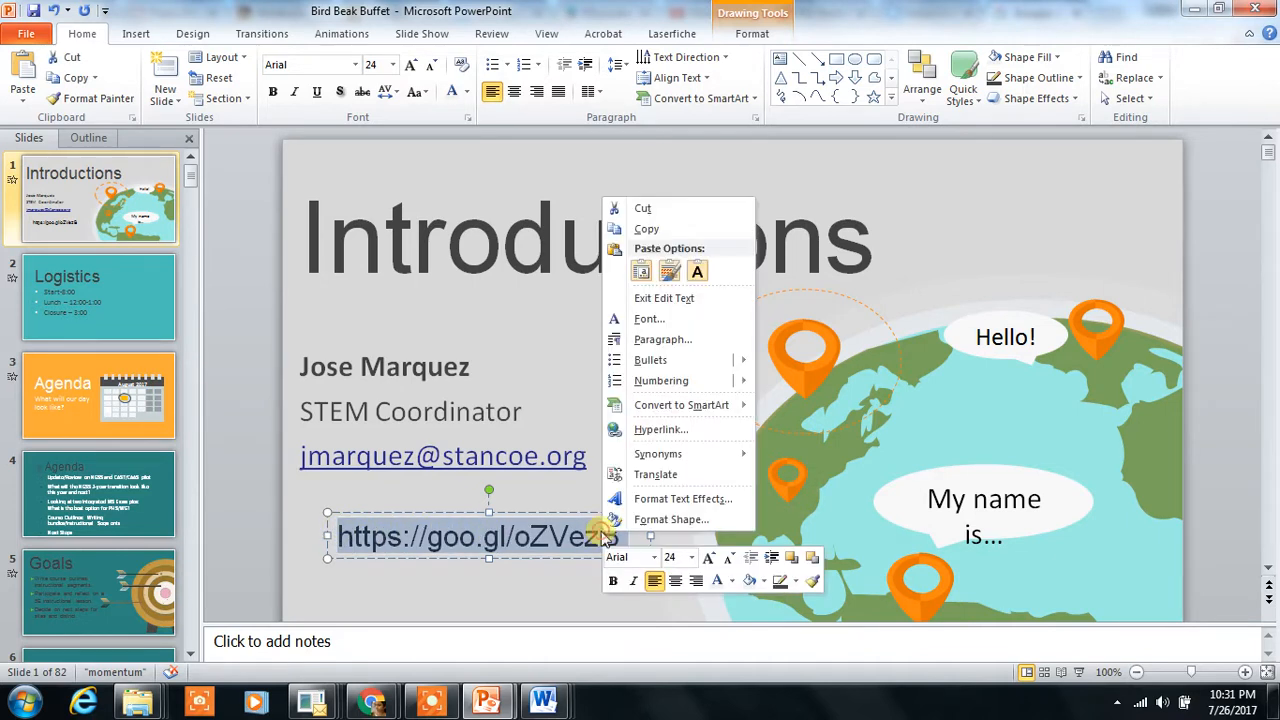
{"action": "left_click", "coordinate": [645, 229]}
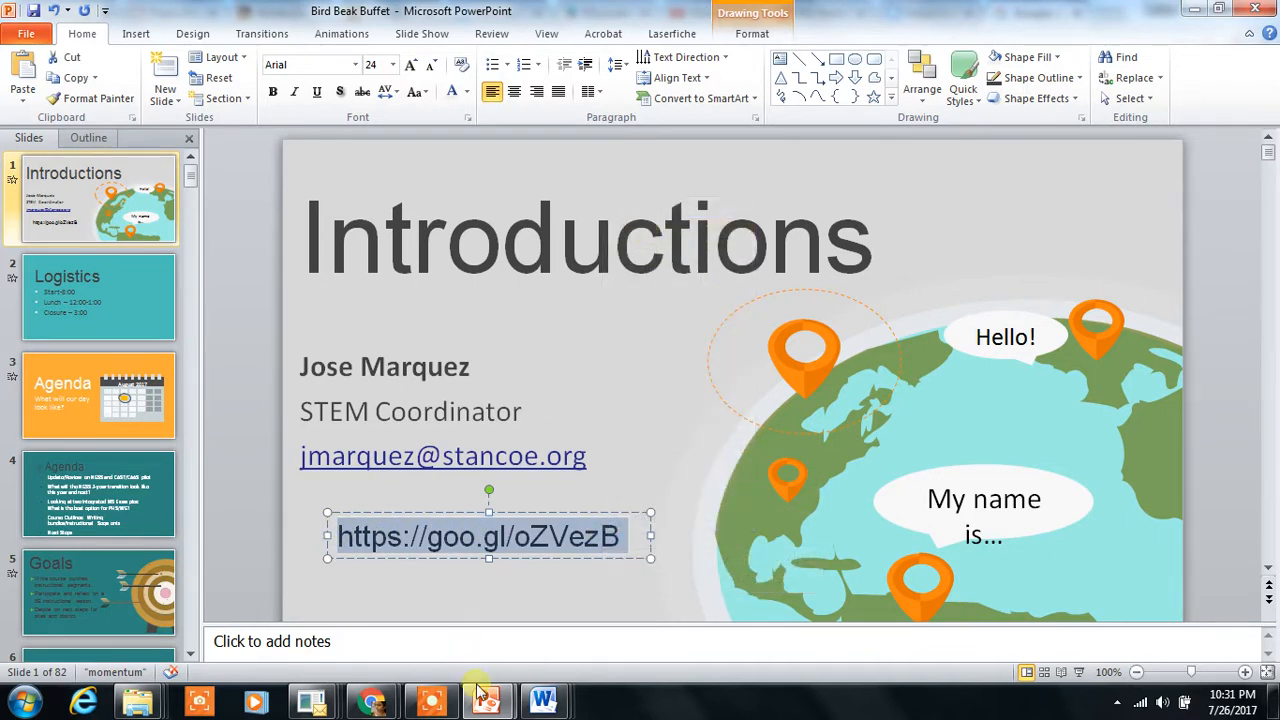
Step: Return to the browser, close the URL Shortener tab and open a new tab
{"action": "mouse_move", "coordinate": [386, 707]}
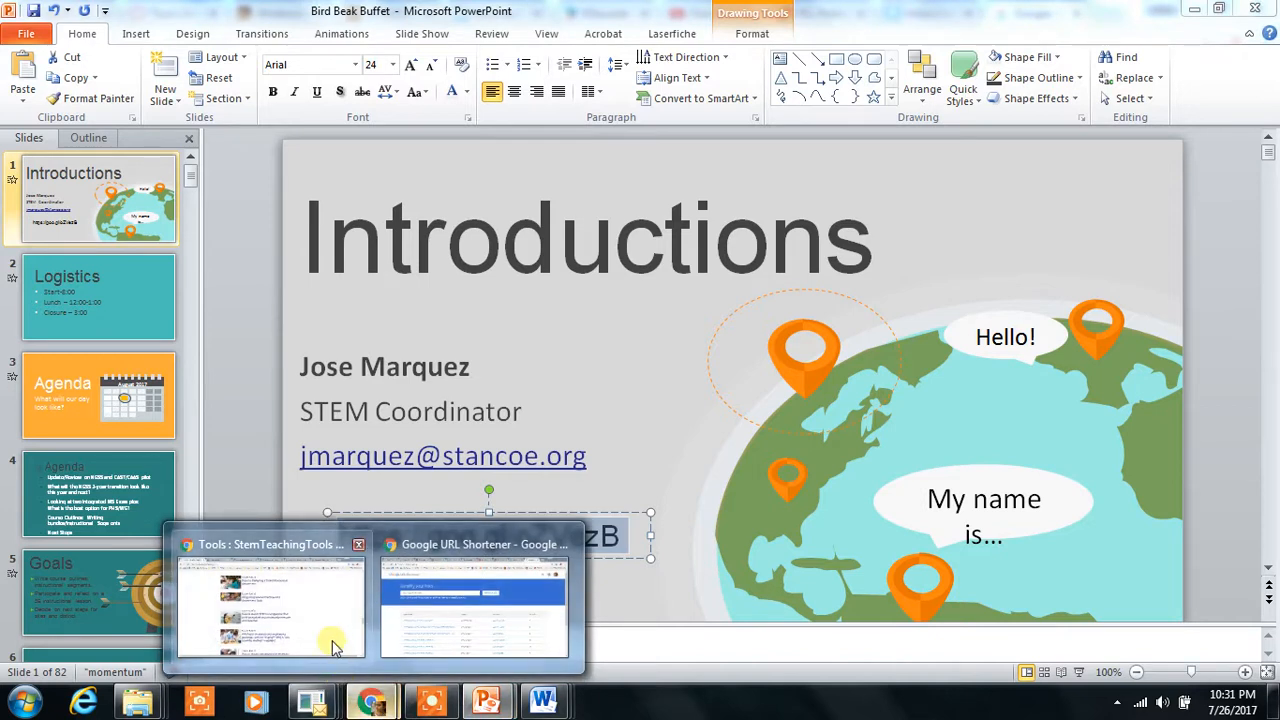
{"action": "left_click", "coordinate": [434, 600]}
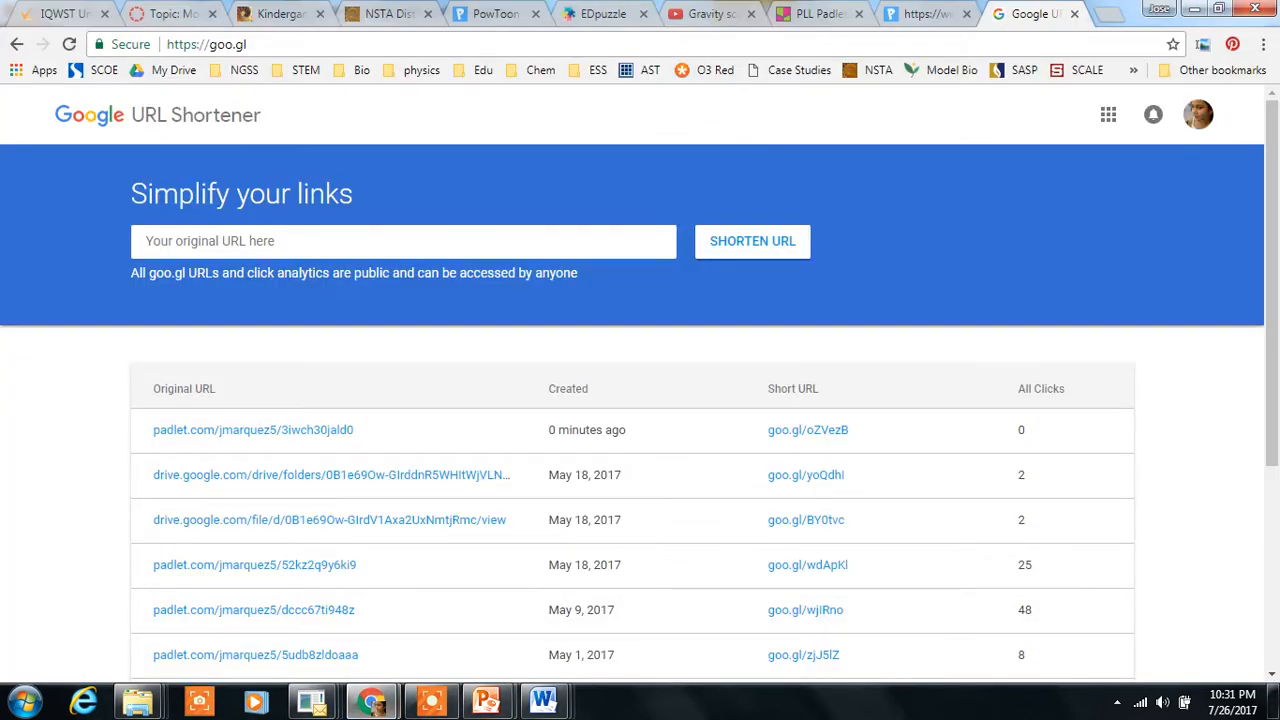
{"action": "left_click", "coordinate": [1074, 14]}
{"action": "left_click", "coordinate": [1111, 14]}
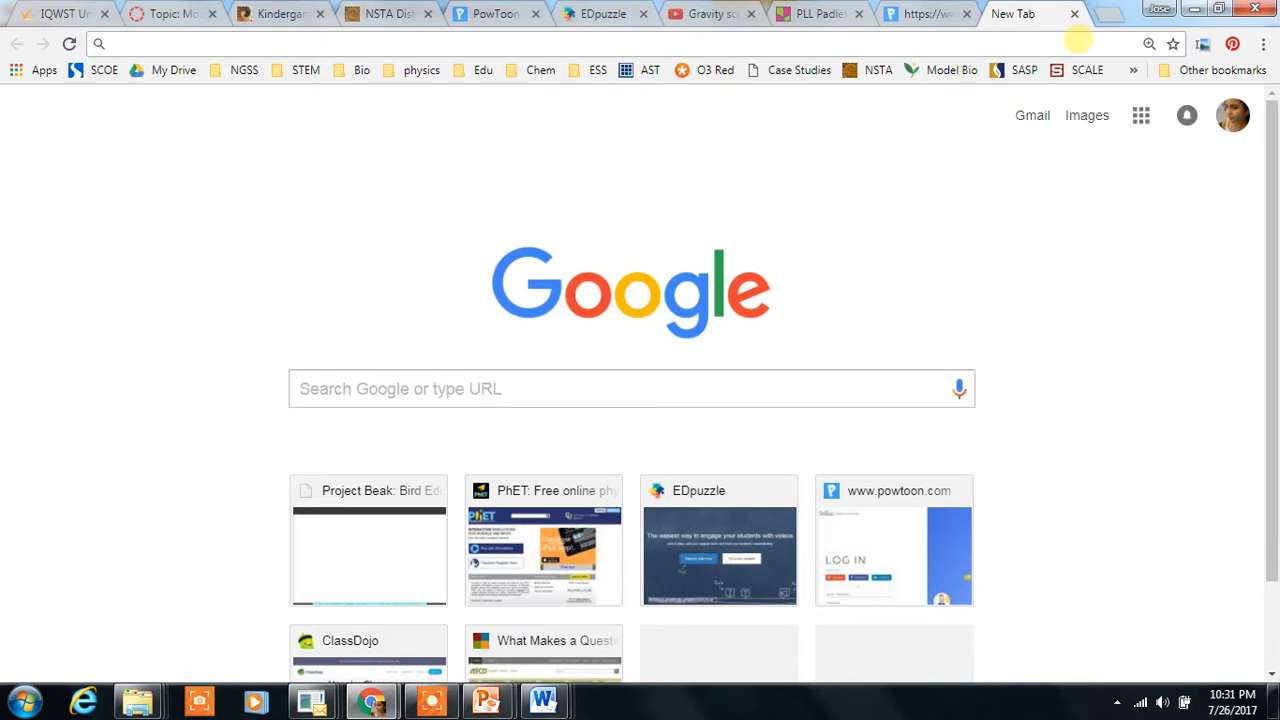
{"action": "right_click", "coordinate": [1078, 43]}
{"action": "left_click", "coordinate": [1108, 131]}
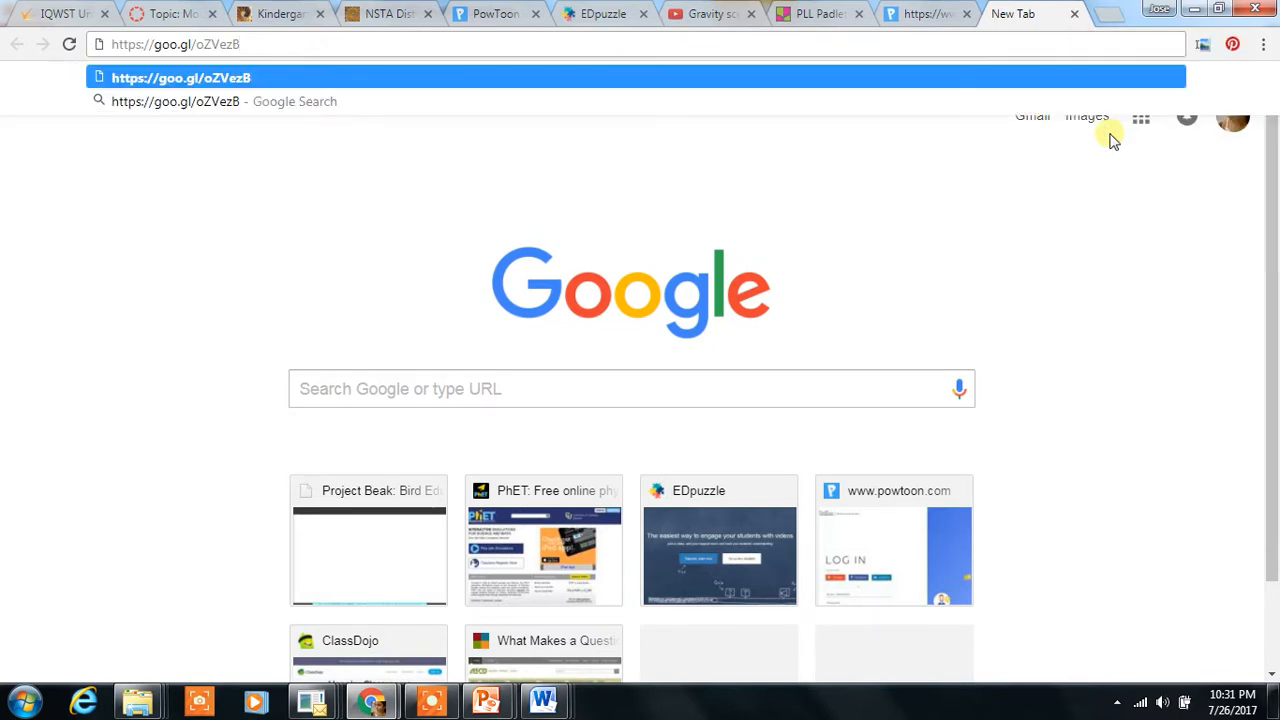
{"action": "key", "text": "Return"}
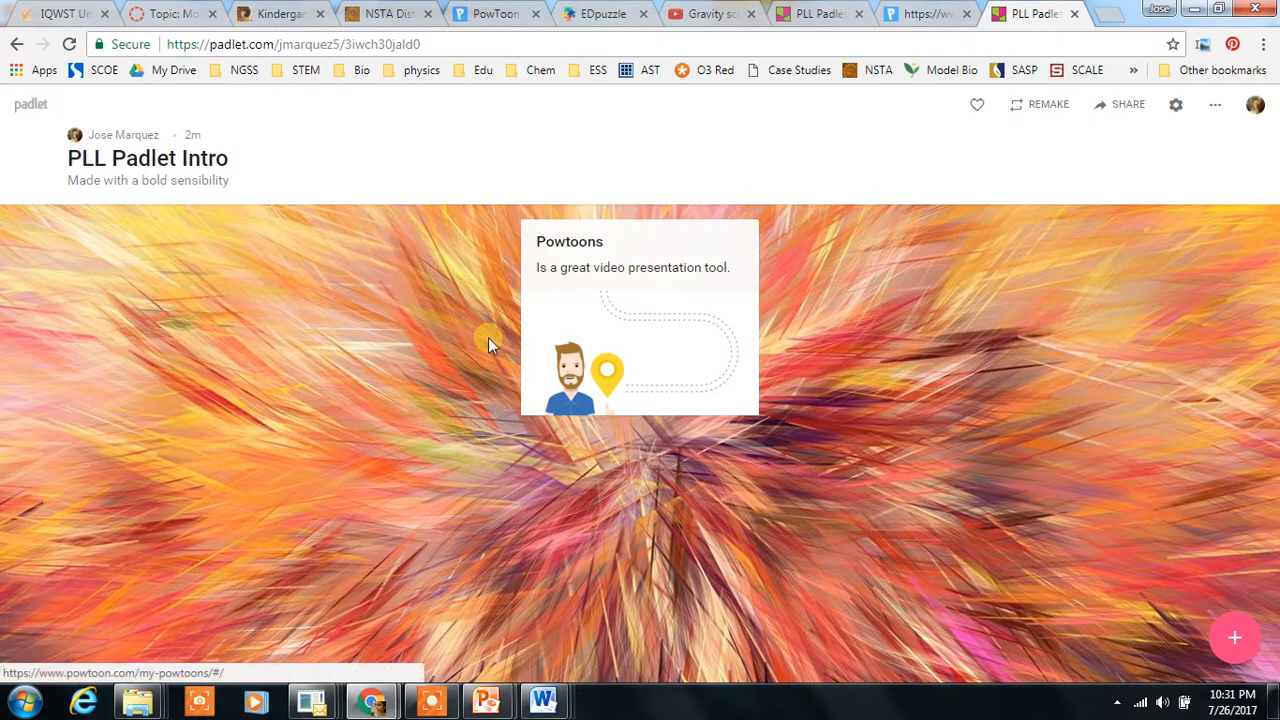
Step: Add a post titled Google Folder with the text Access to all electronic documents to the PLL Padlet Intro wall
{"action": "double_click", "coordinate": [134, 277]}
{"action": "left_click", "coordinate": [438, 241]}
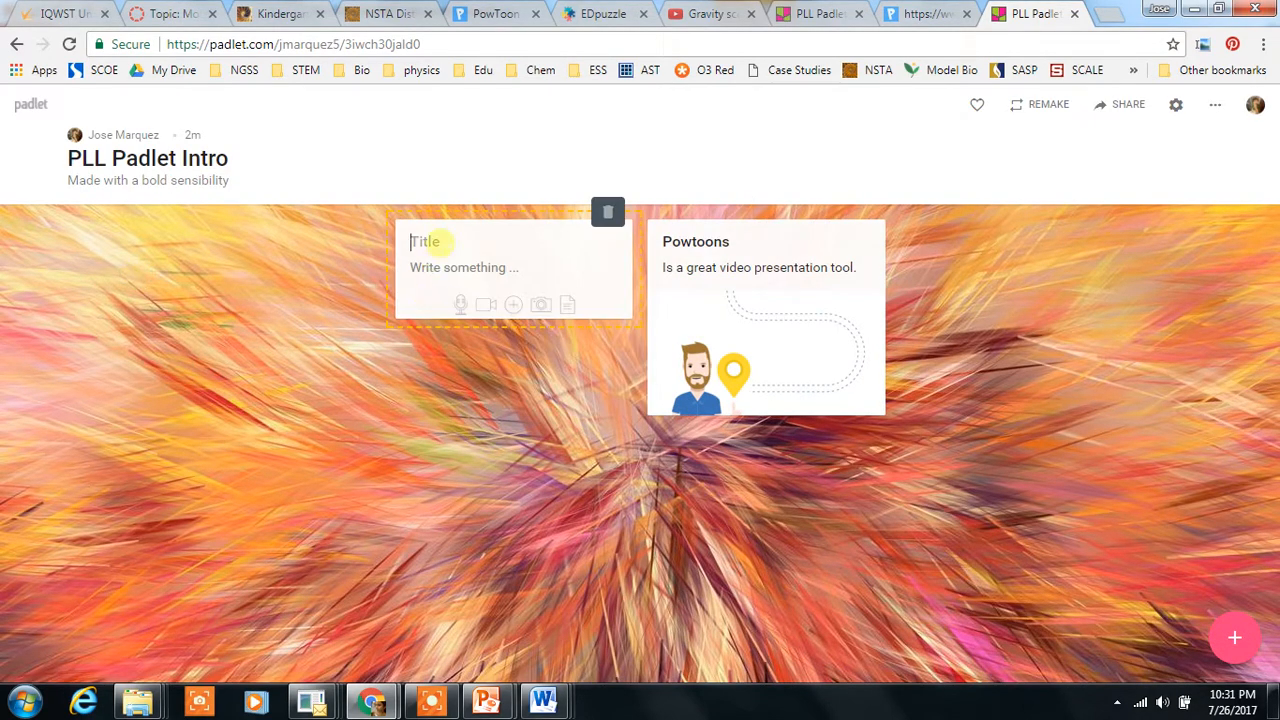
{"action": "type", "text": "Google"}
{"action": "type", "text": "Folder"}
{"action": "left_click", "coordinate": [439, 268]}
{"action": "type", "text": "Access to all elet"}
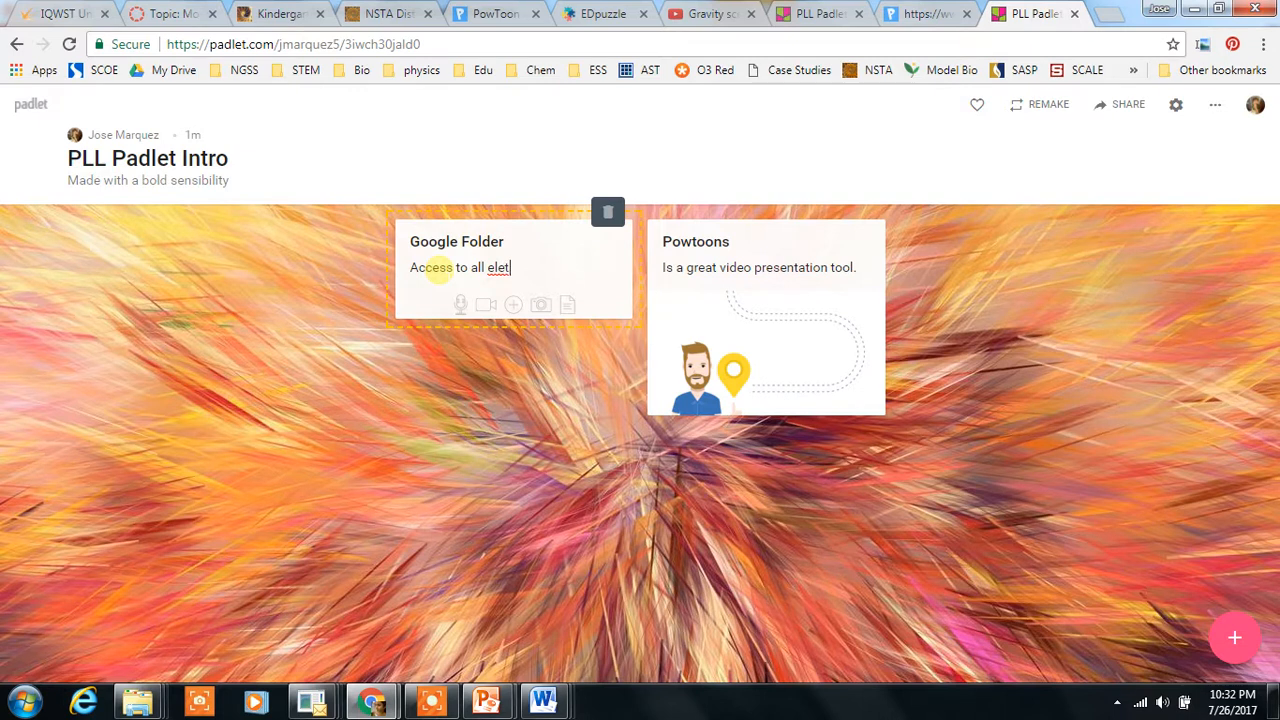
{"action": "type", "text": "oin"}
{"action": "key", "text": "BackSpace"}
{"action": "type", "text": "nic documents"}
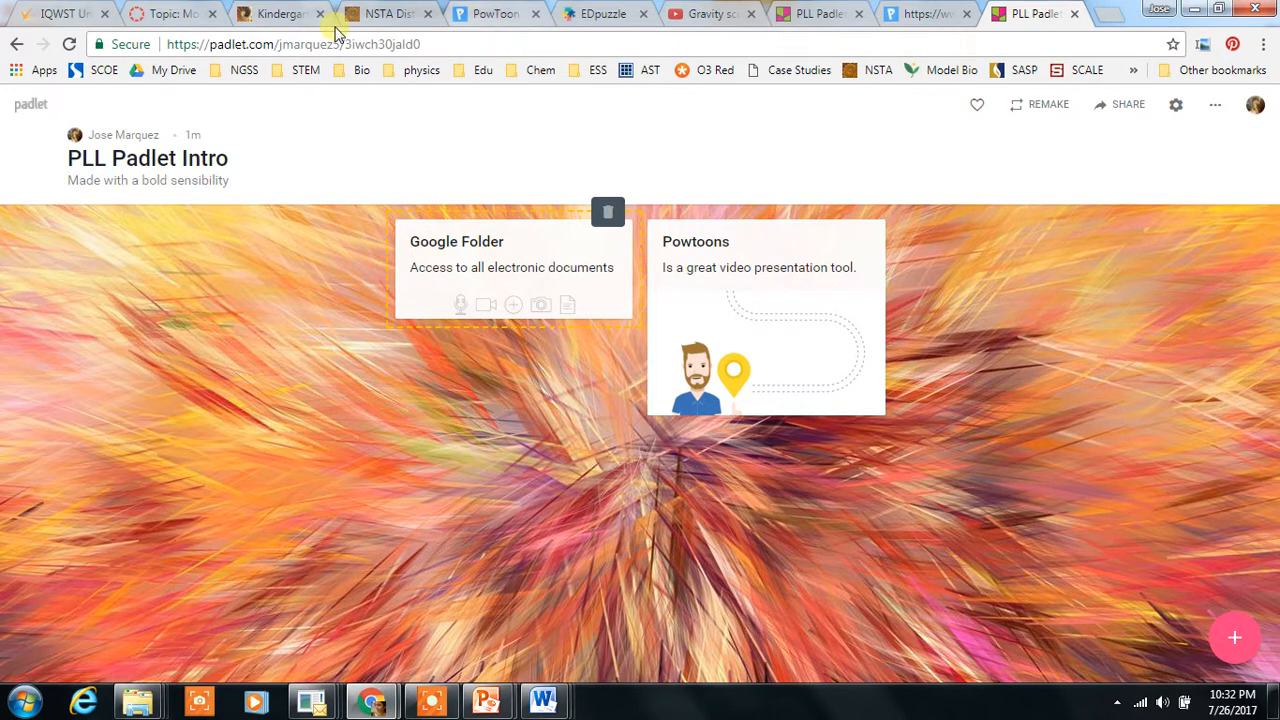
{"action": "left_click", "coordinate": [516, 305]}
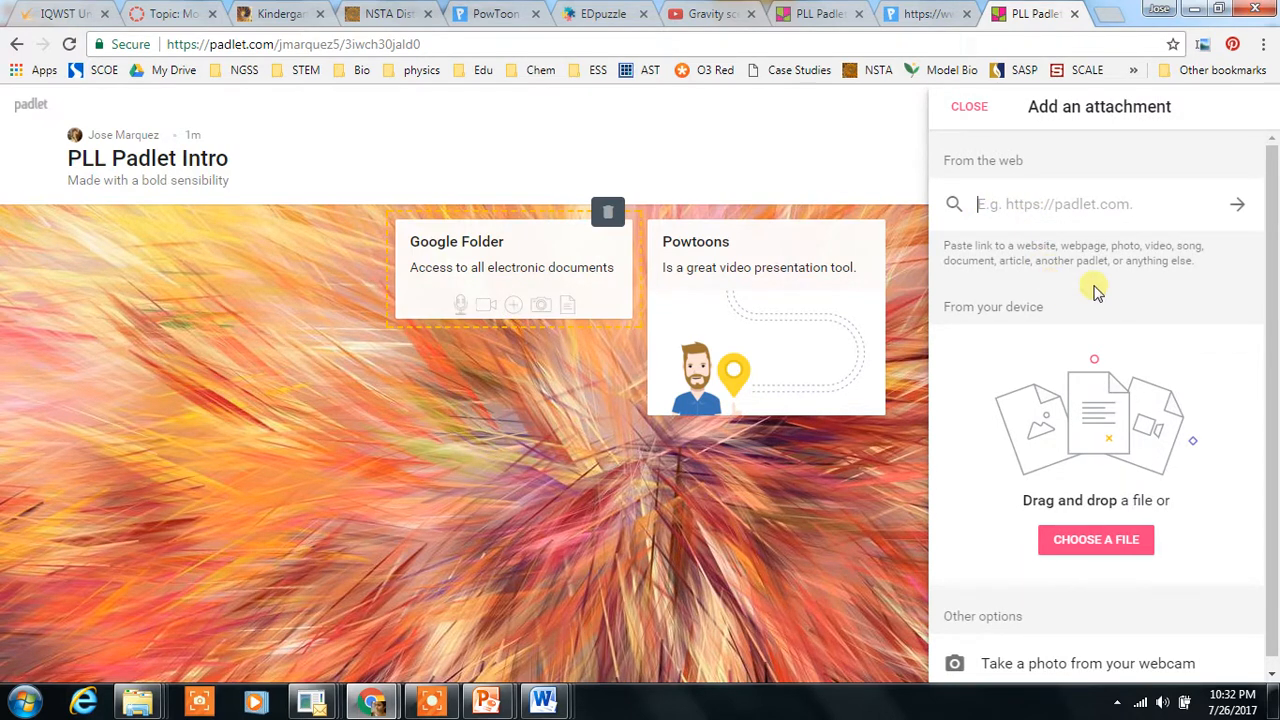
{"action": "left_click", "coordinate": [552, 466]}
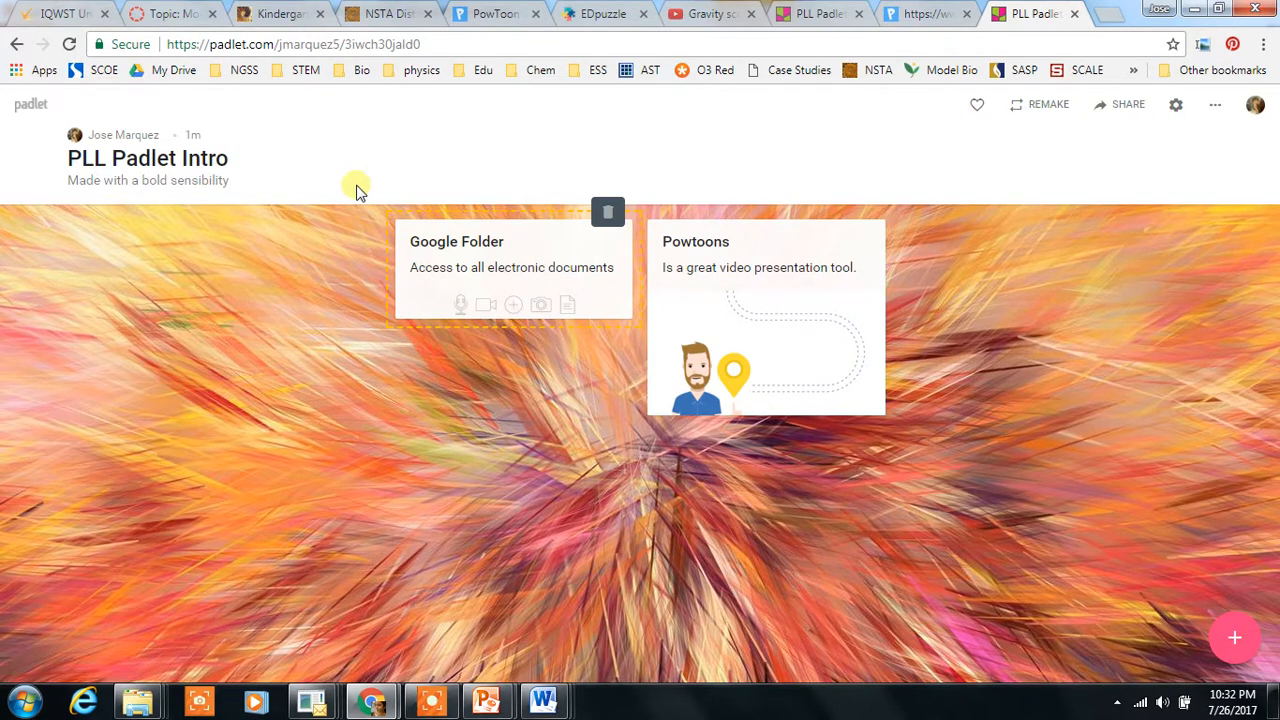
Step: Go to the padlet dashboard's padlet list and open the TUSD NGSS 2.0: 3rd Grade padlet
{"action": "left_click", "coordinate": [32, 110]}
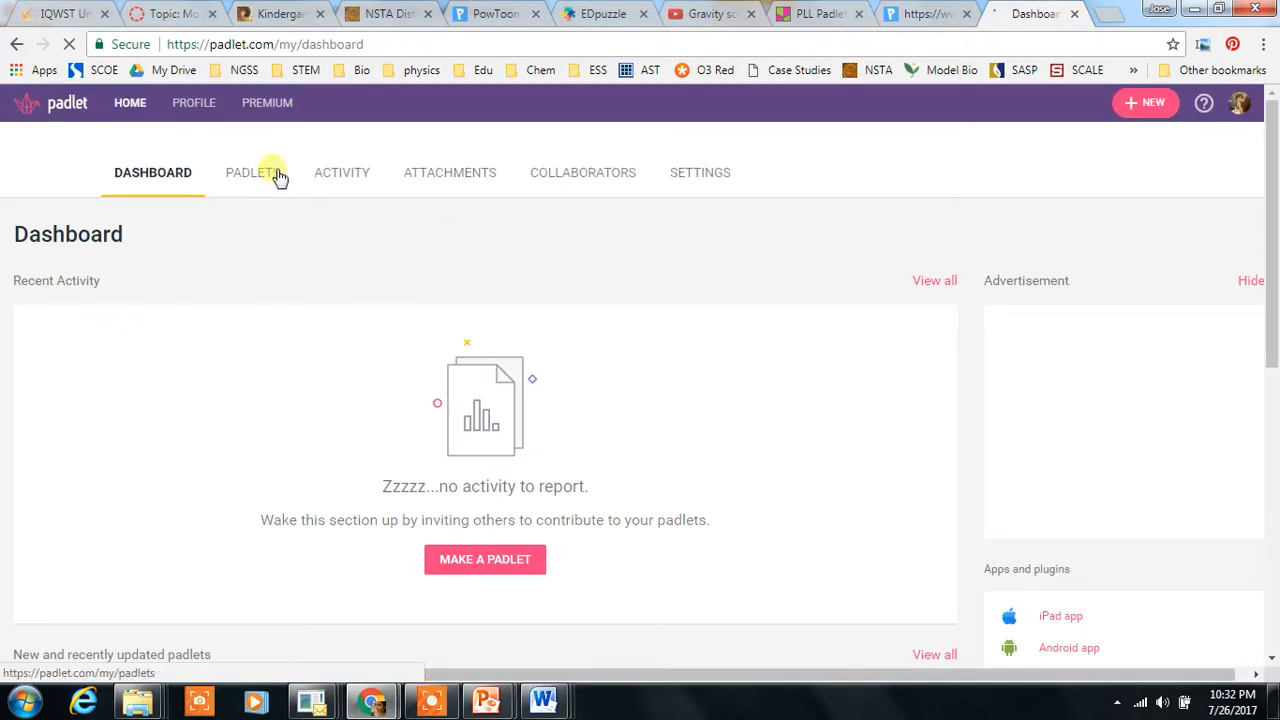
{"action": "left_click", "coordinate": [273, 178]}
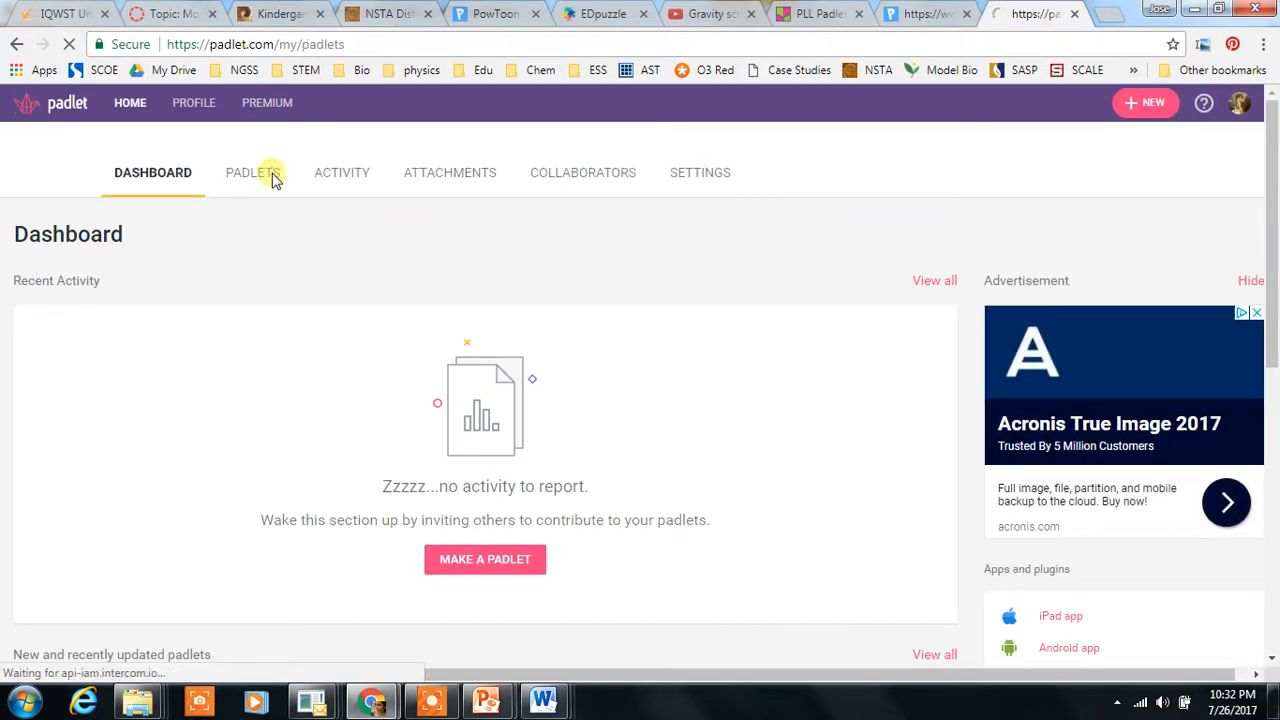
{"action": "left_click", "coordinate": [499, 398]}
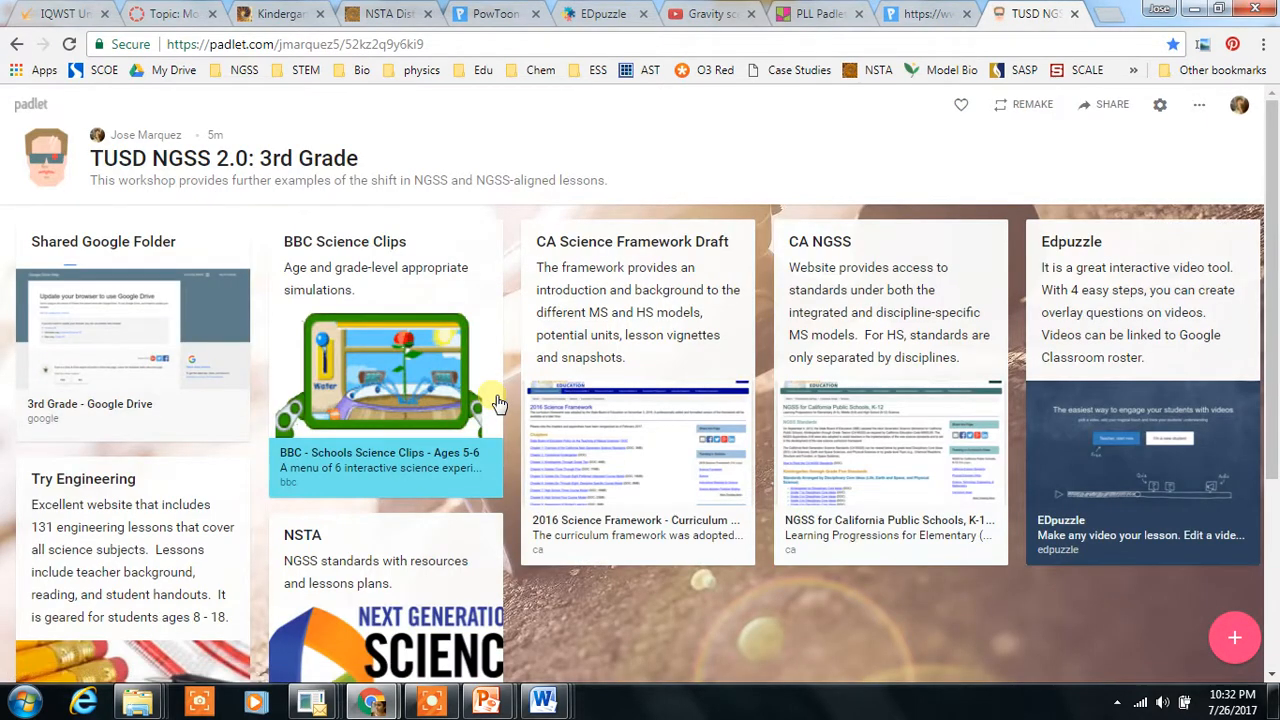
Step: Remake the TUSD NGSS 2.0: 3rd Grade padlet, copying both its design and its posts
{"action": "left_click", "coordinate": [1030, 105]}
{"action": "left_click_drag", "start_coordinate": [1268, 271], "coordinate": [1272, 335]}
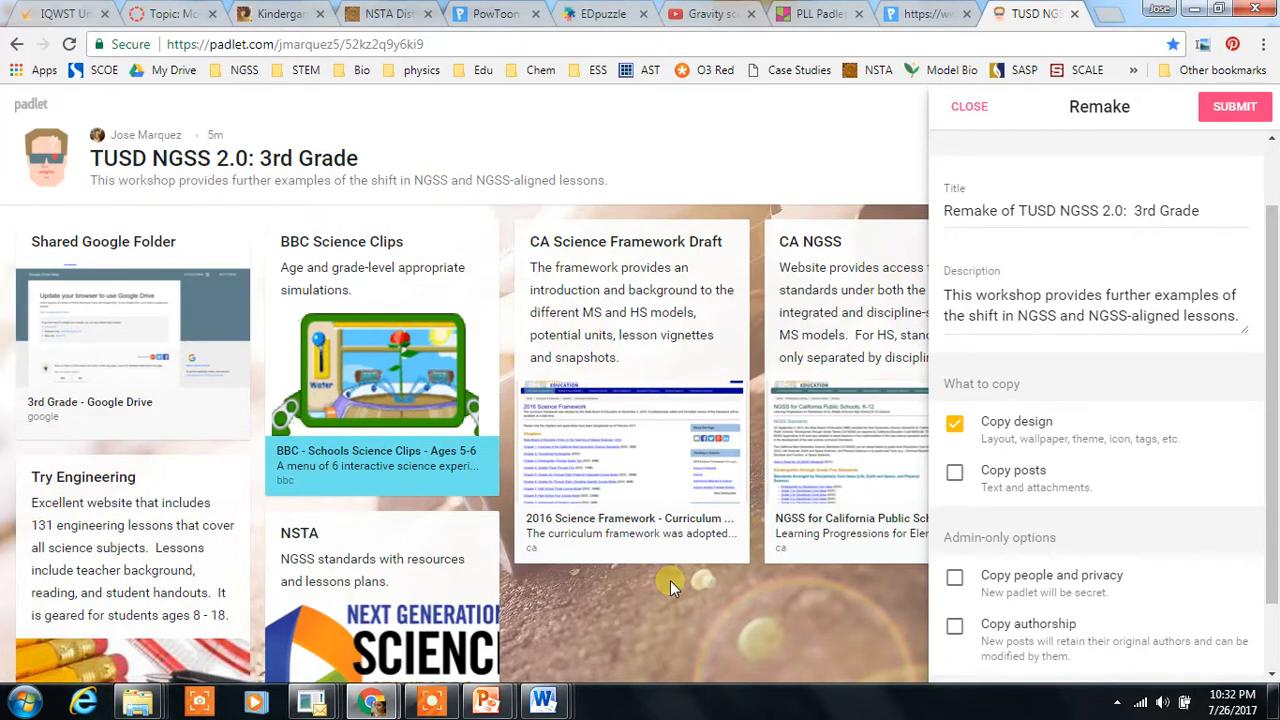
{"action": "left_click", "coordinate": [955, 474]}
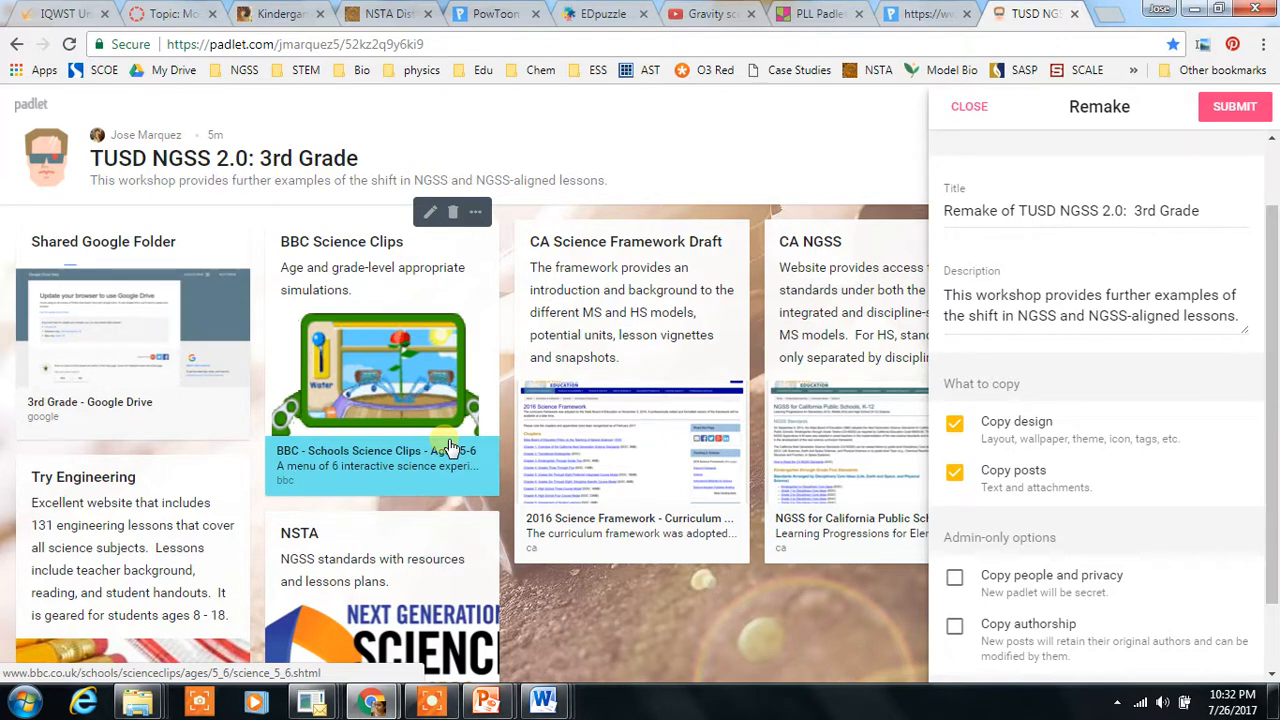
{"action": "left_click", "coordinate": [1253, 110]}
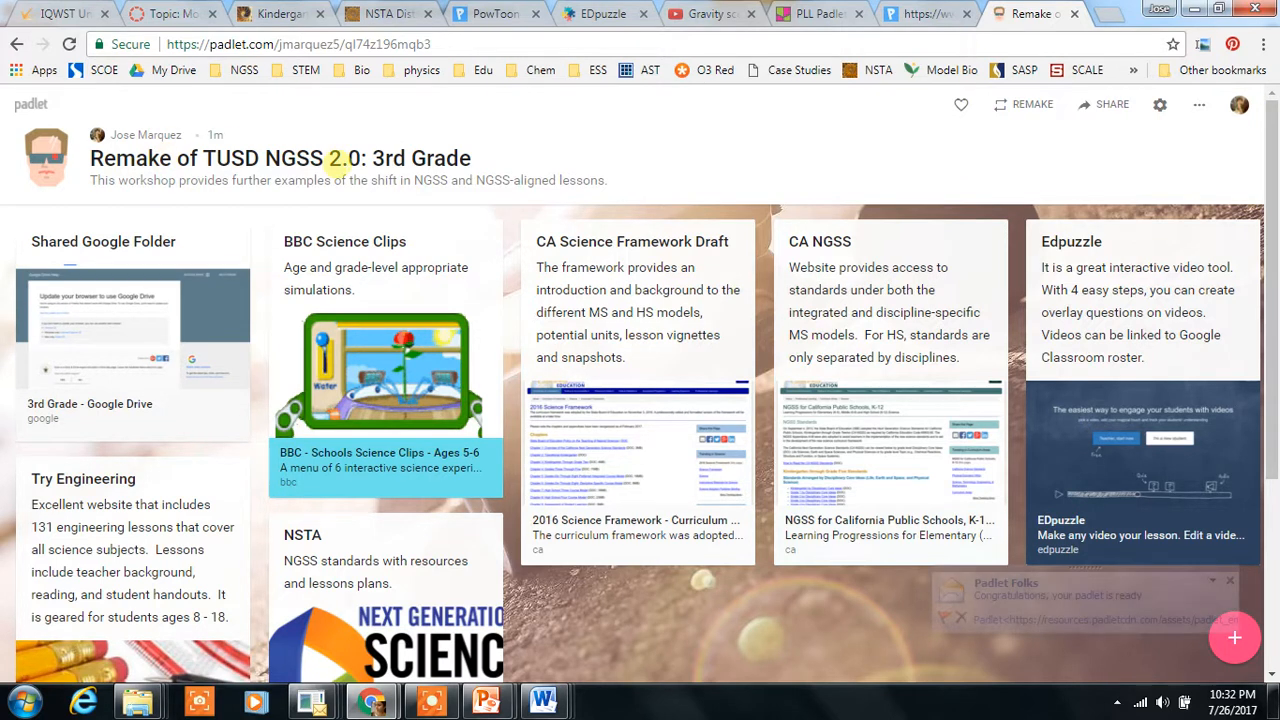
Step: Rename the remade padlet to Demo Padlet: 3rd Grade in its settings and save
{"action": "left_click", "coordinate": [1161, 106]}
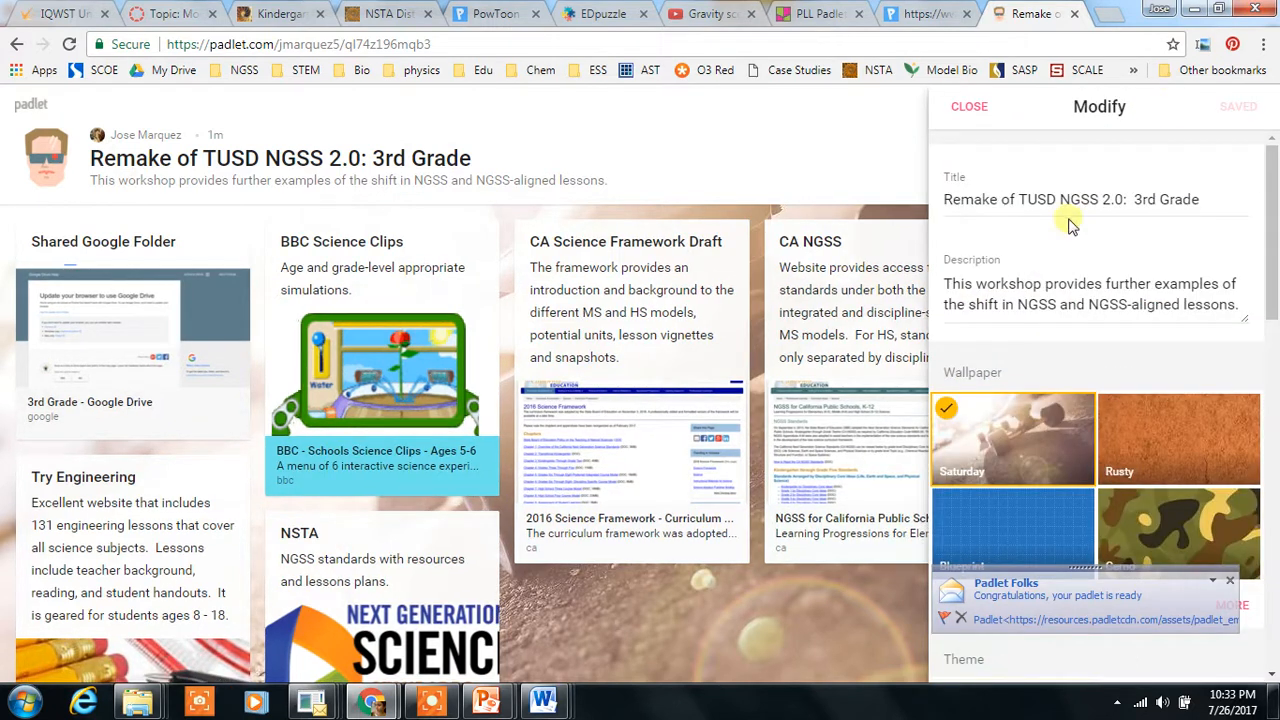
{"action": "left_click", "coordinate": [1196, 196]}
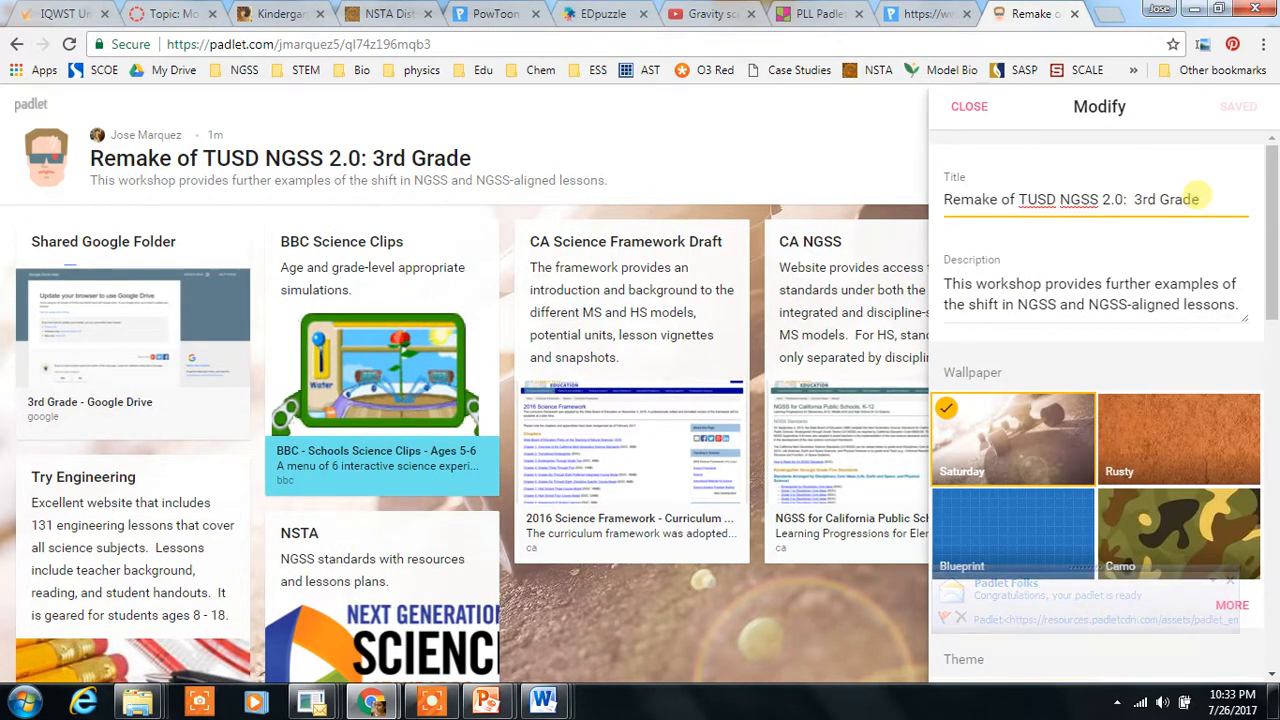
{"action": "left_click_drag", "start_coordinate": [1198, 196], "coordinate": [925, 210]}
{"action": "type", "text": "D"}
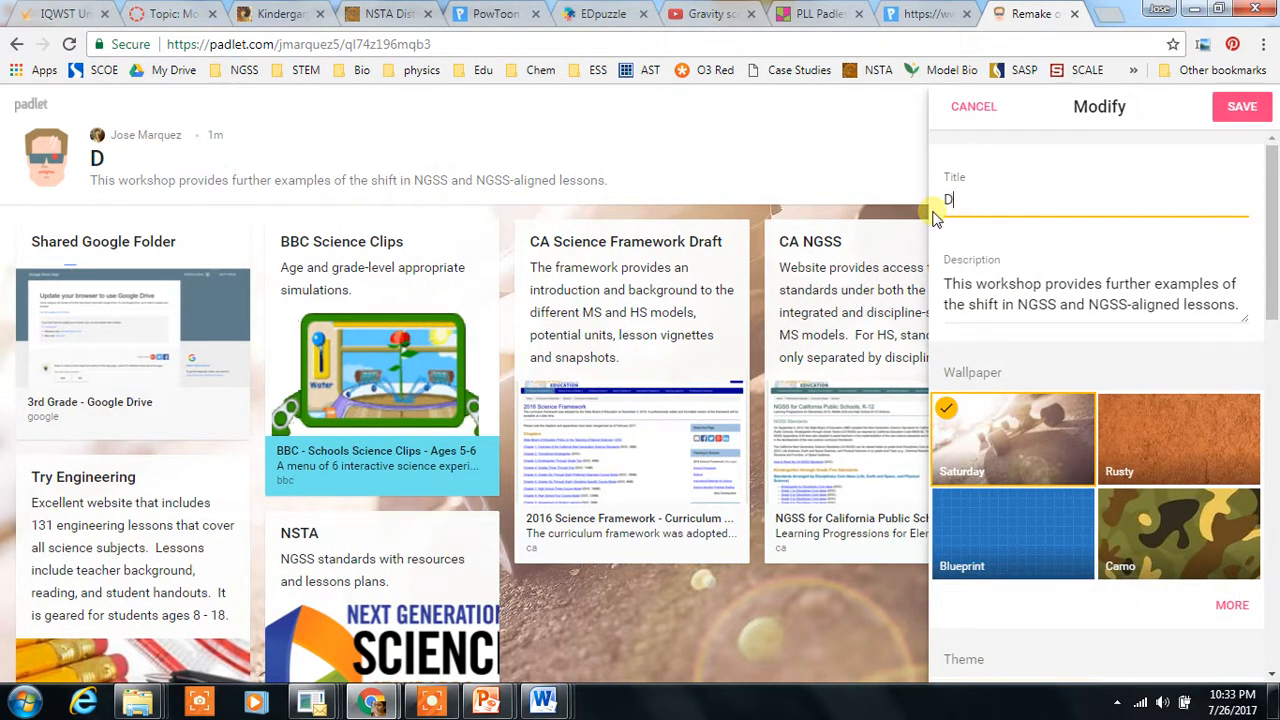
{"action": "type", "text": "emo Padlet"}
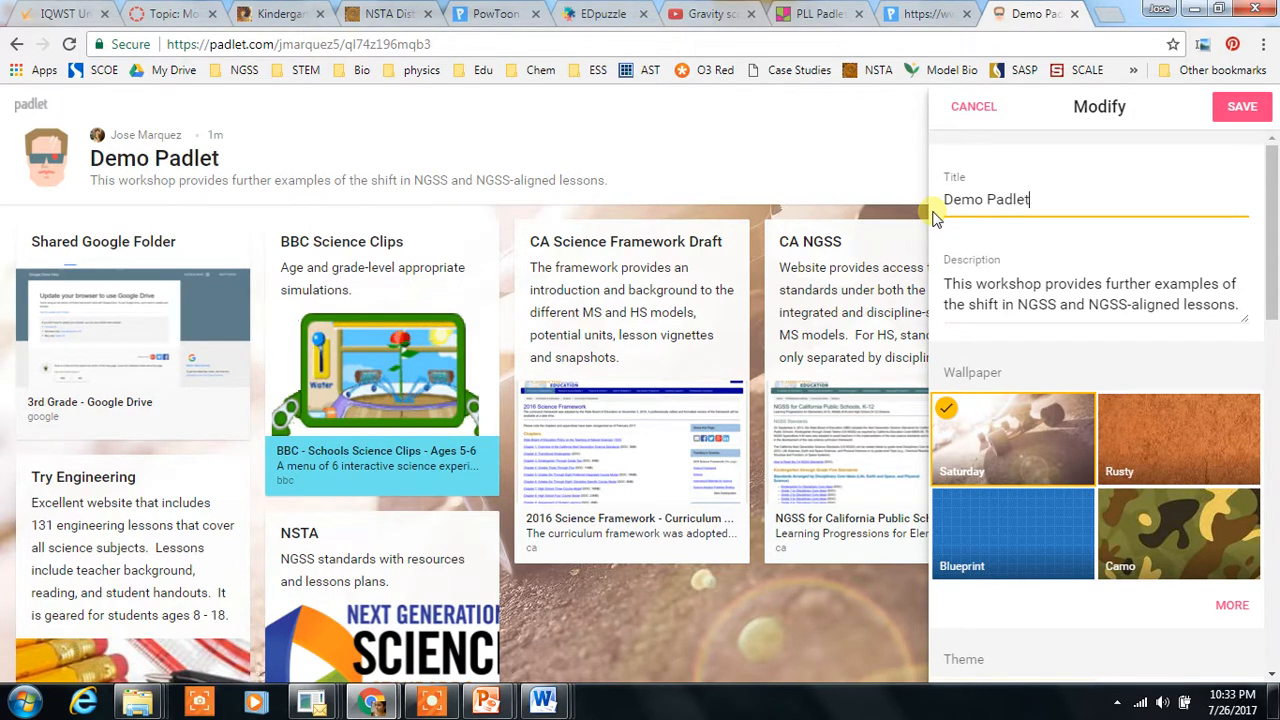
{"action": "type", "text": ":  3rd Grade"}
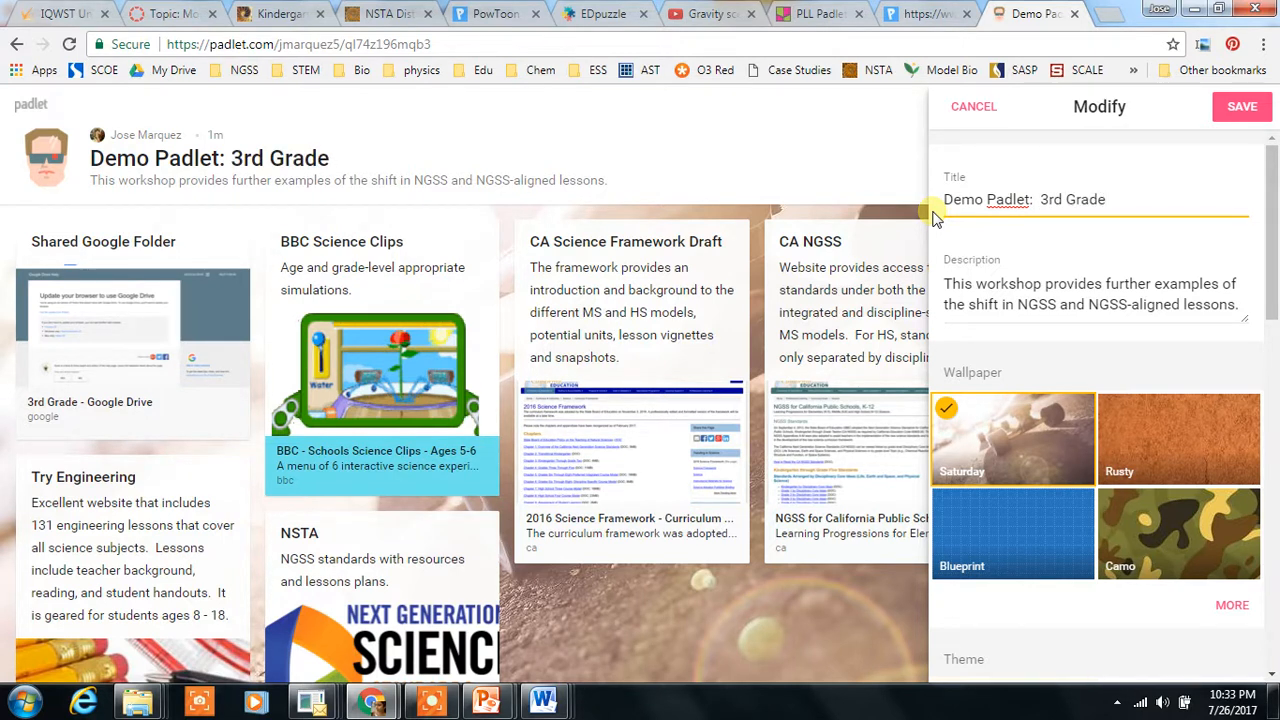
{"action": "left_click", "coordinate": [1243, 112]}
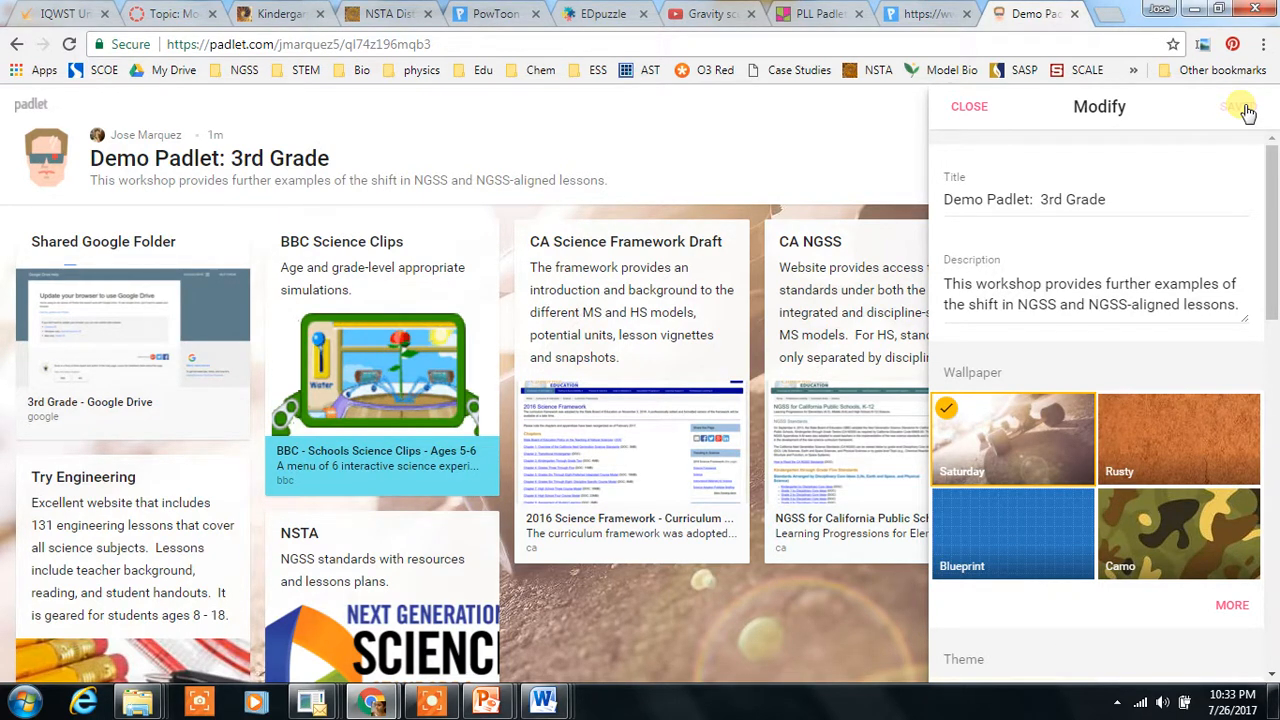
{"action": "left_click", "coordinate": [978, 115]}
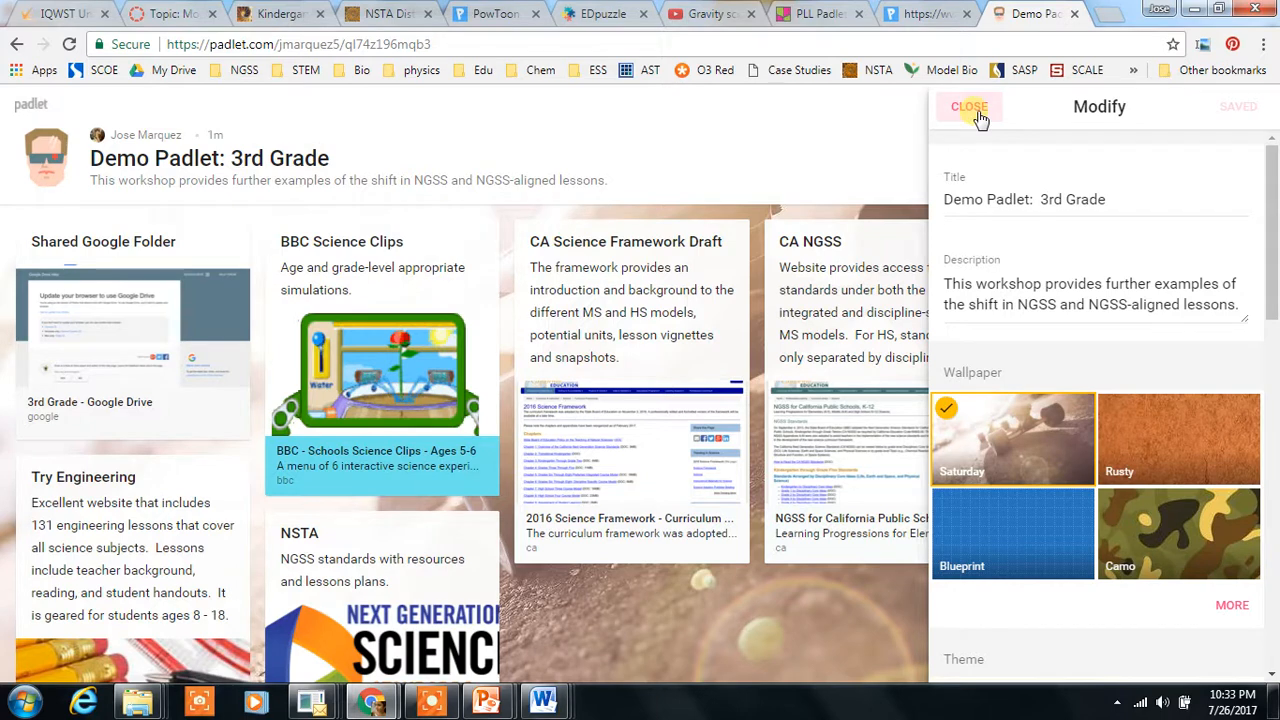
{"action": "left_click", "coordinate": [431, 700]}
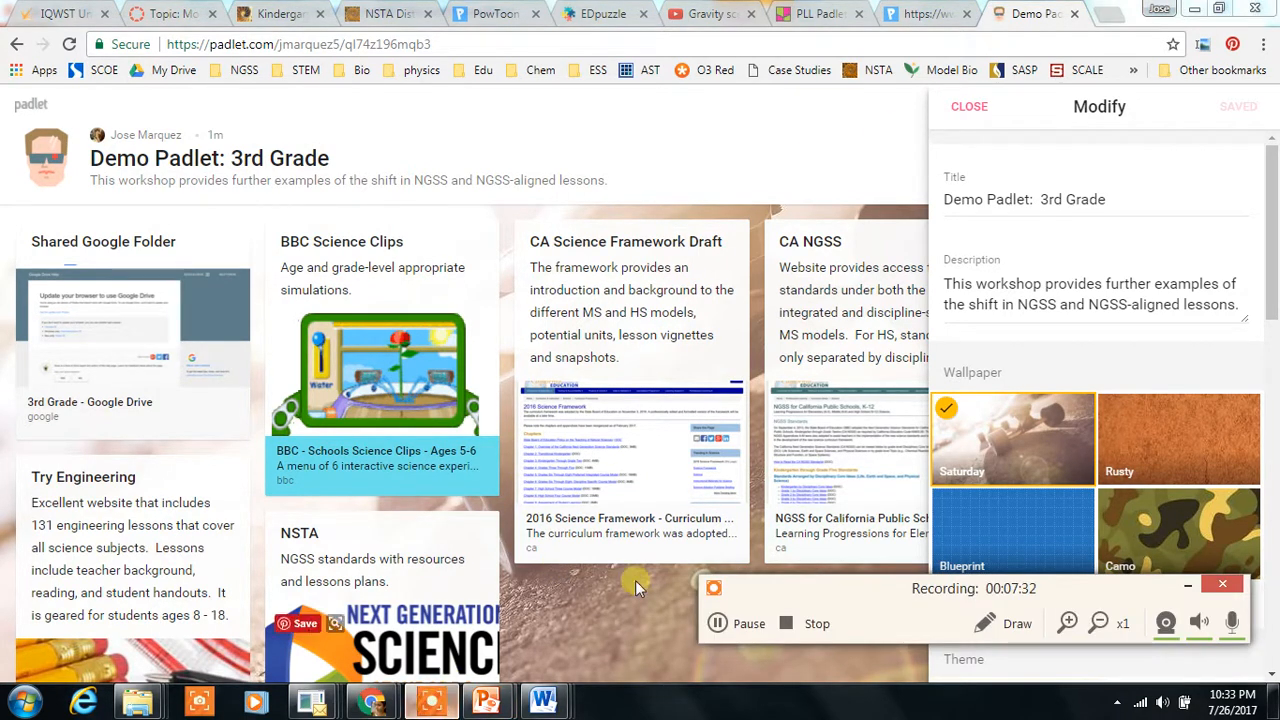